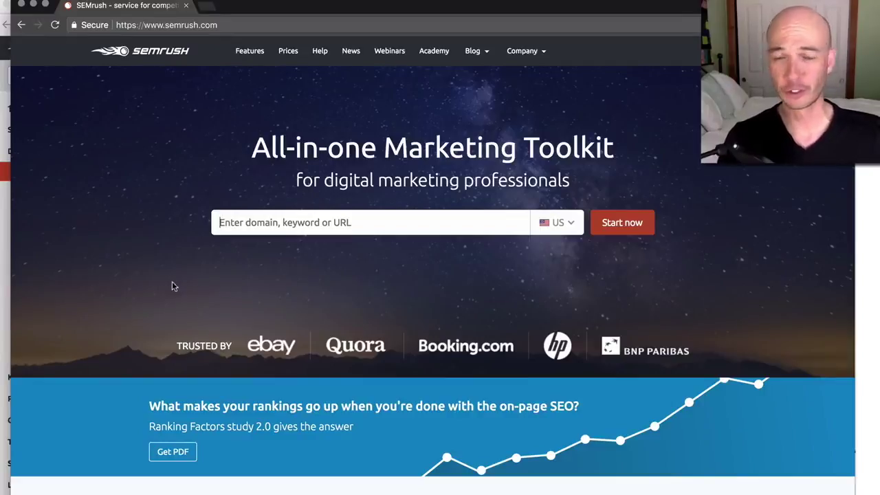
Step: Review the homepage's feature overview down to the "See what's inside" section and show the Content & PR features
scroll(142, 307, "down", 1)
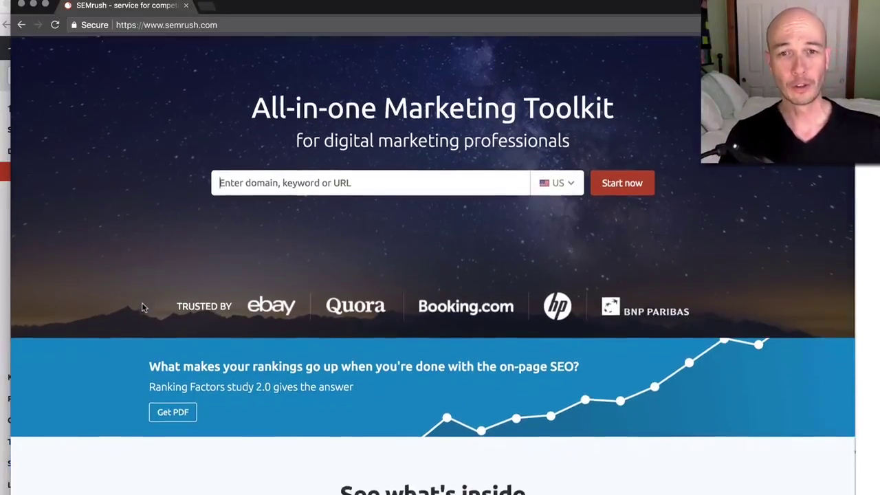
scroll(143, 306, "down", 1)
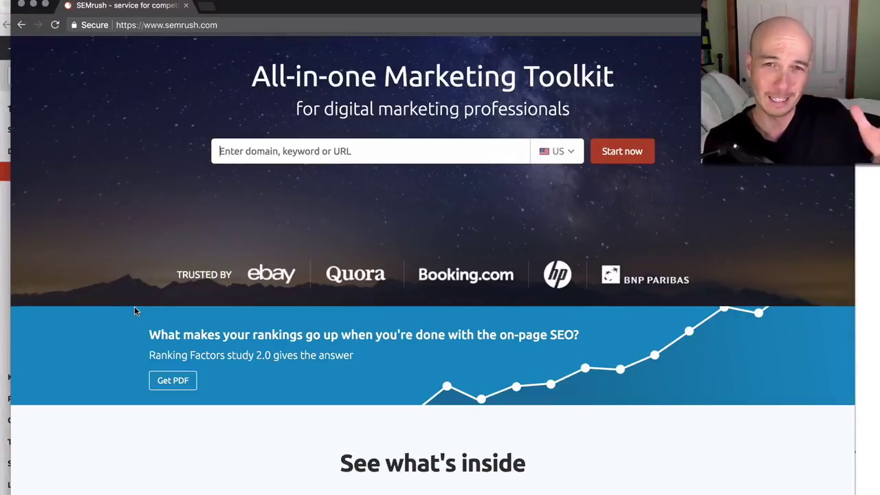
scroll(181, 367, "down", 5)
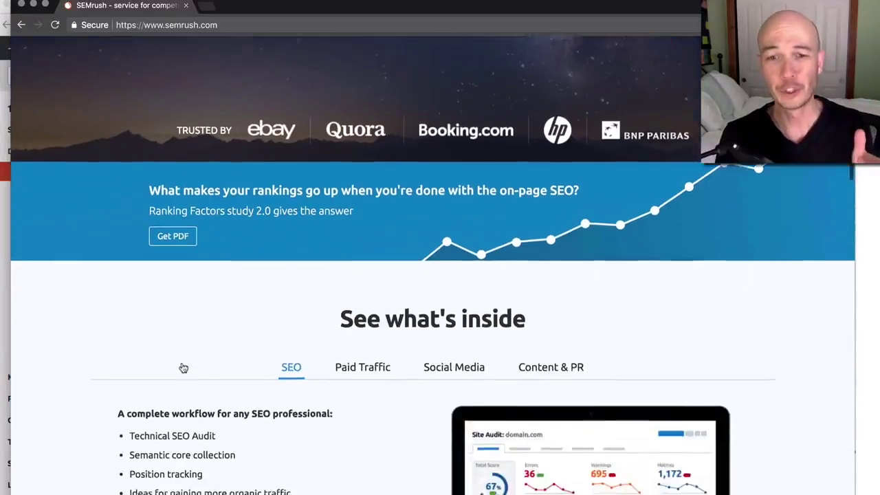
scroll(360, 374, "down", 1)
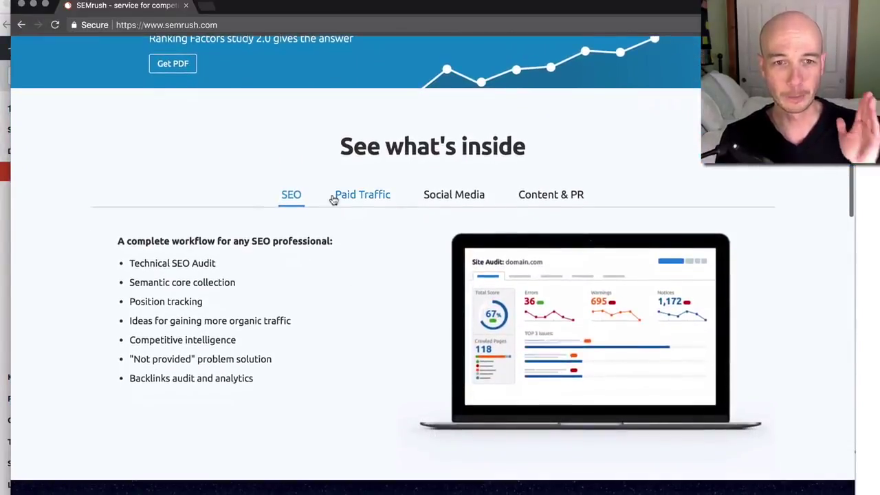
scroll(291, 219, "down", 1)
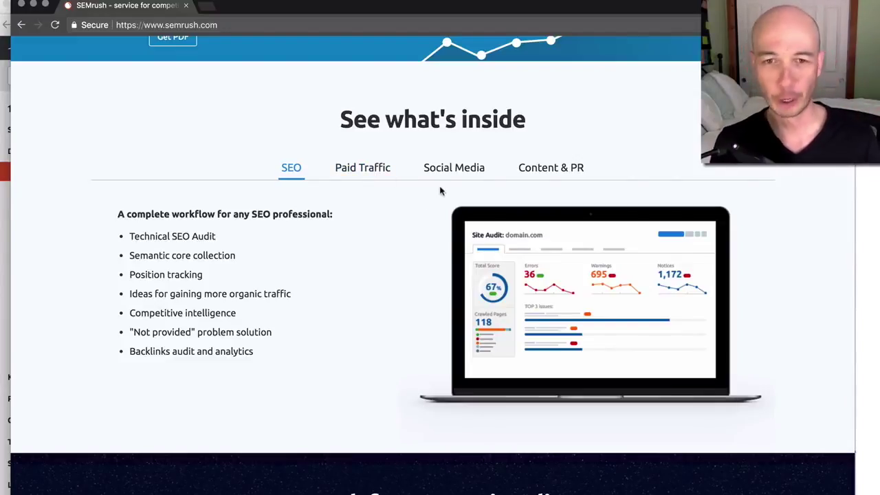
left_click(554, 171)
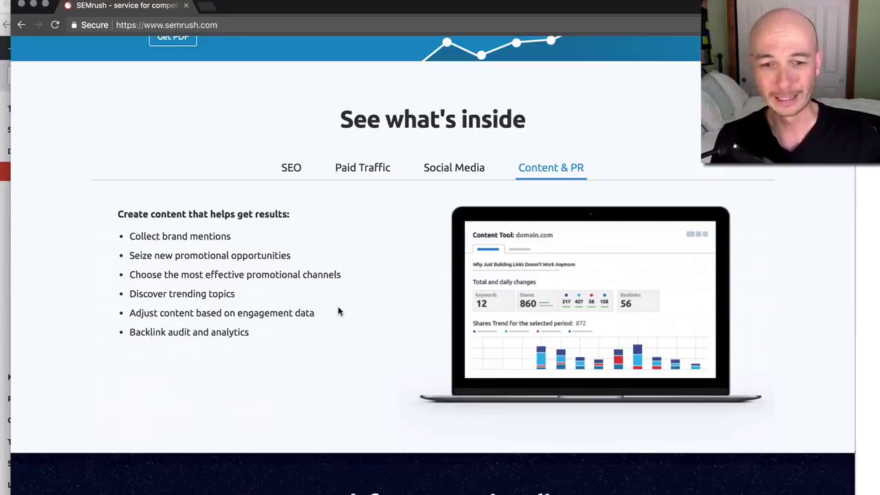
Step: Put away the homepage window and look over the Keyword Overview report for "best fly fishing rods"
left_click(33, 5)
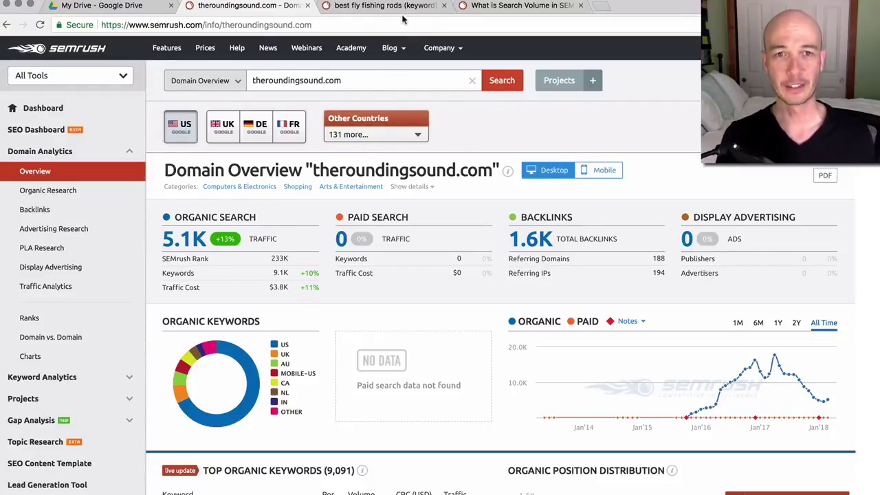
left_click(377, 8)
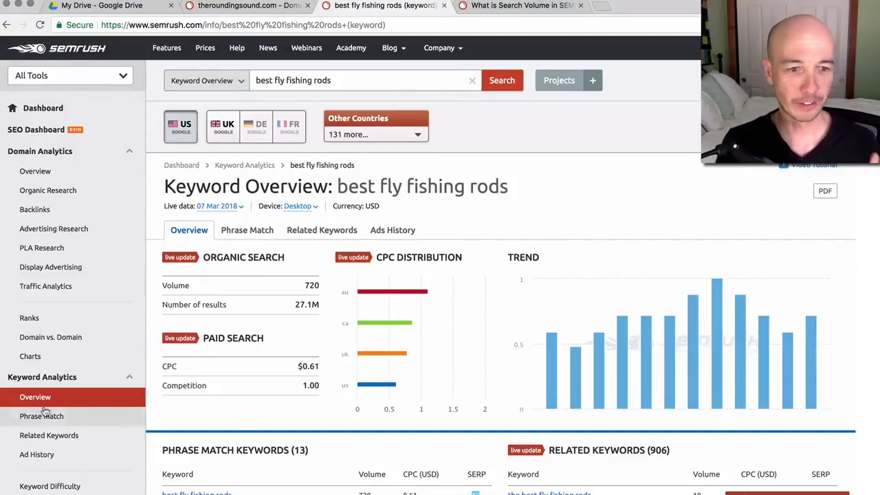
scroll(63, 382, "down", 2)
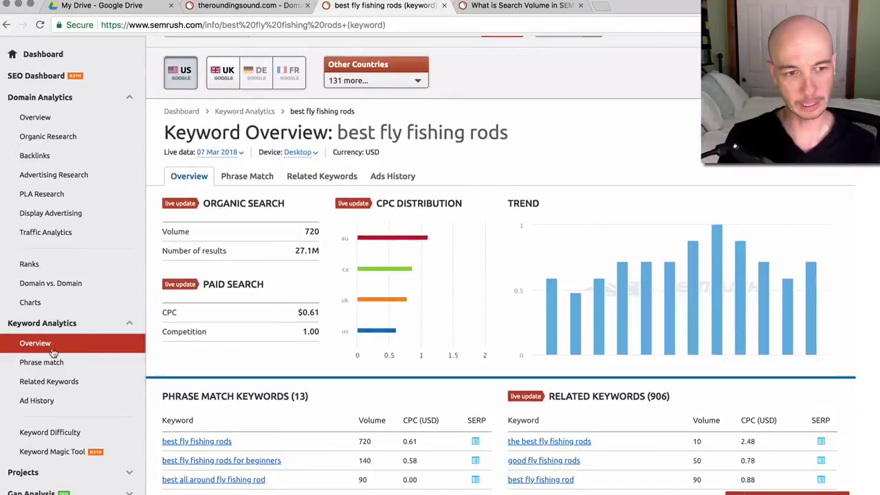
scroll(216, 332, "up", 2)
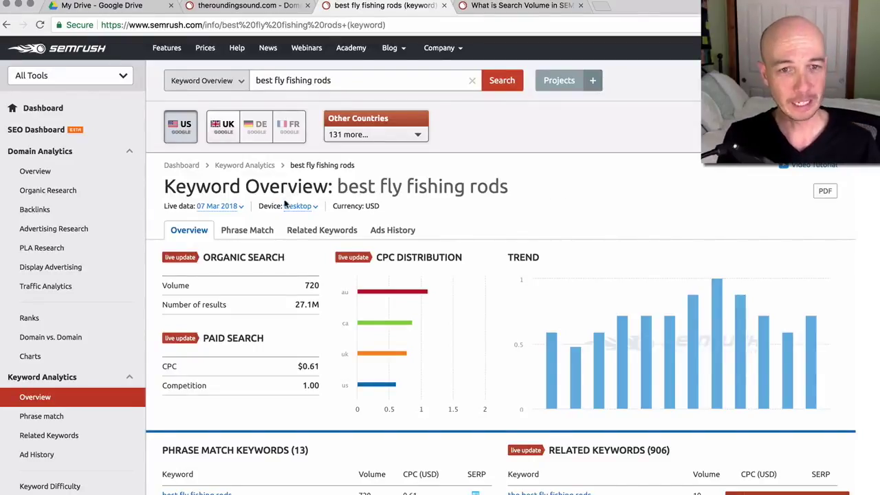
scroll(286, 204, "down", 3)
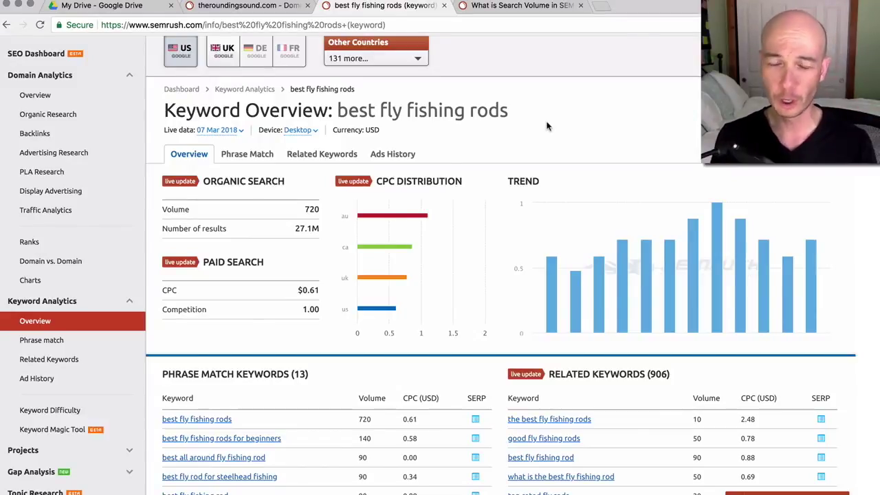
Step: Read the "What is Search Volume in SEMrush?" article and highlight its sentence about seasonal and trending keywords
left_click(528, 8)
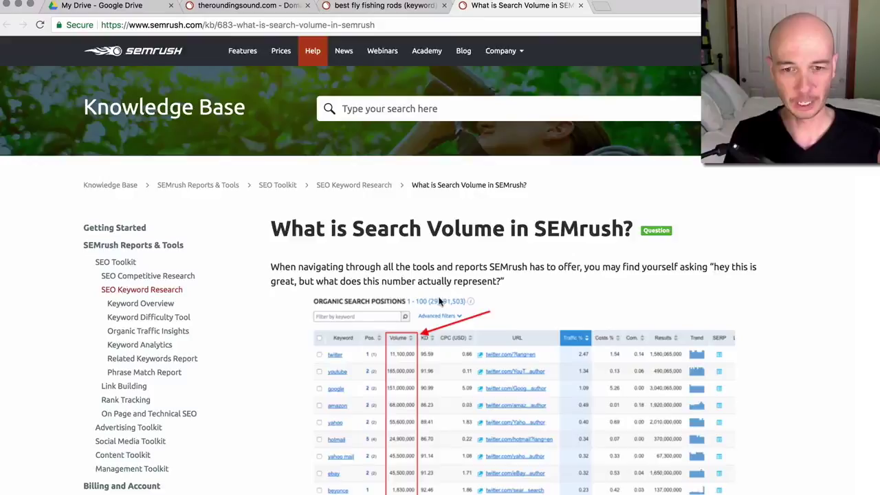
scroll(440, 301, "down", 5)
scroll(440, 301, "down", 5)
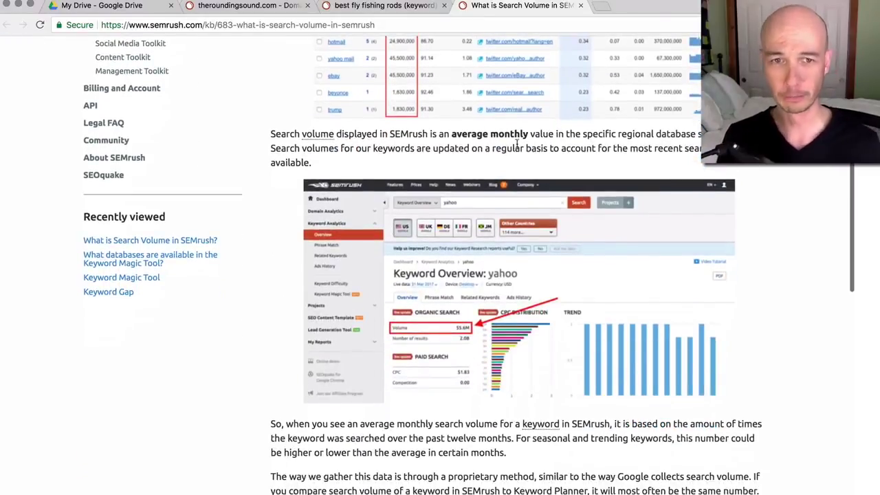
scroll(516, 142, "down", 5)
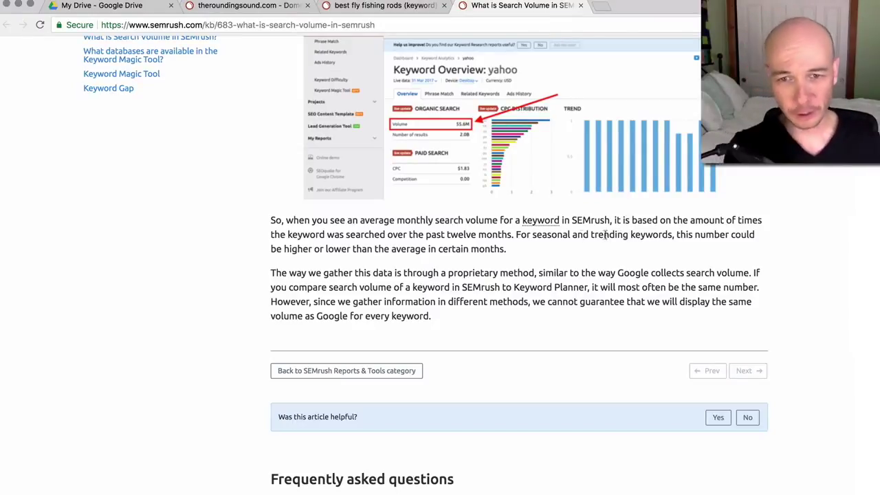
left_click_drag(516, 234, 525, 249)
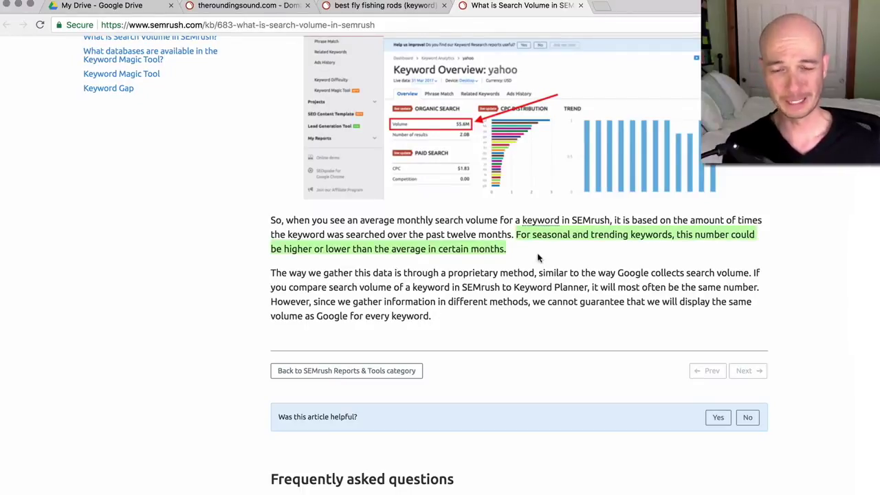
Step: Return to the "best fly fishing rods" overview and examine its search volume, number of results and monthly trend chart
left_click(406, 6)
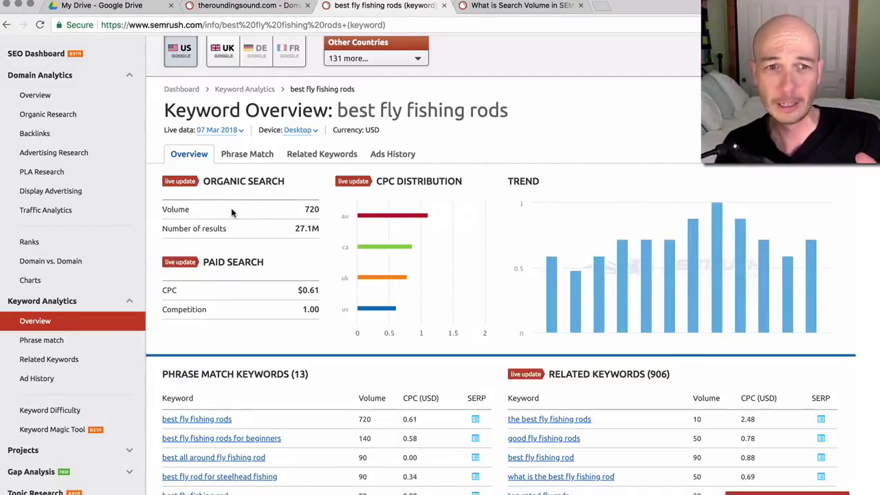
left_click_drag(327, 212, 294, 229)
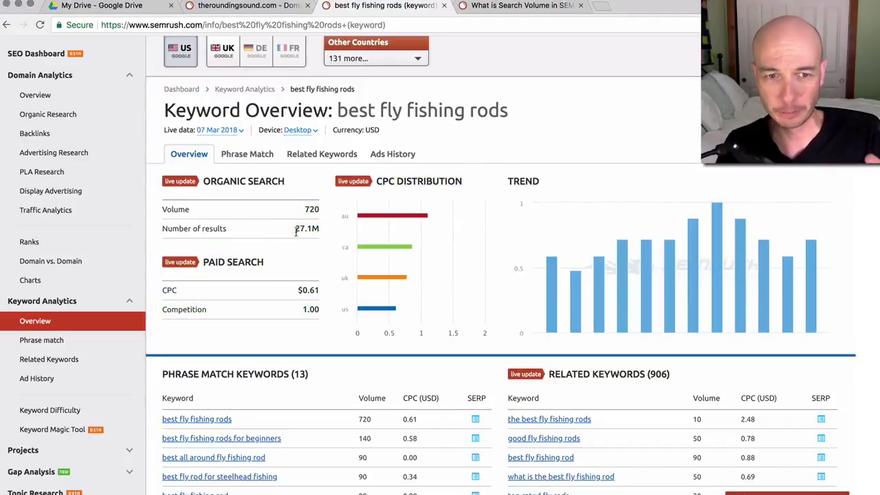
left_click(272, 271)
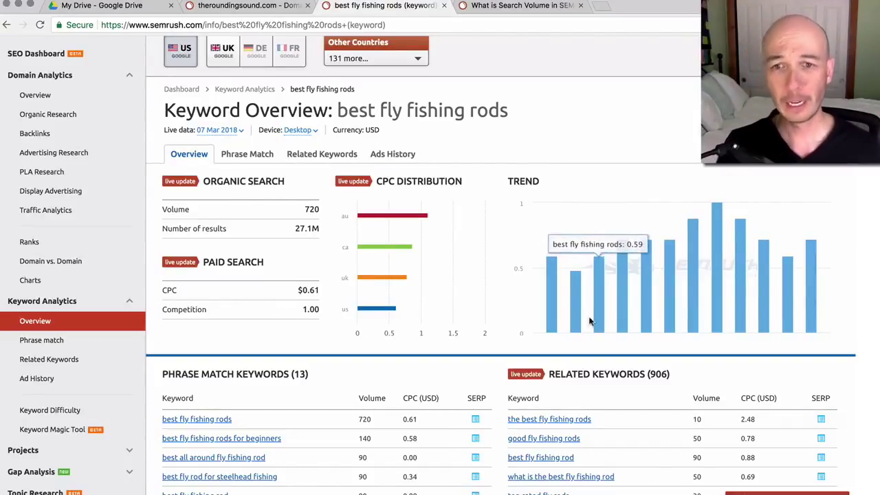
mouse_move(667, 318)
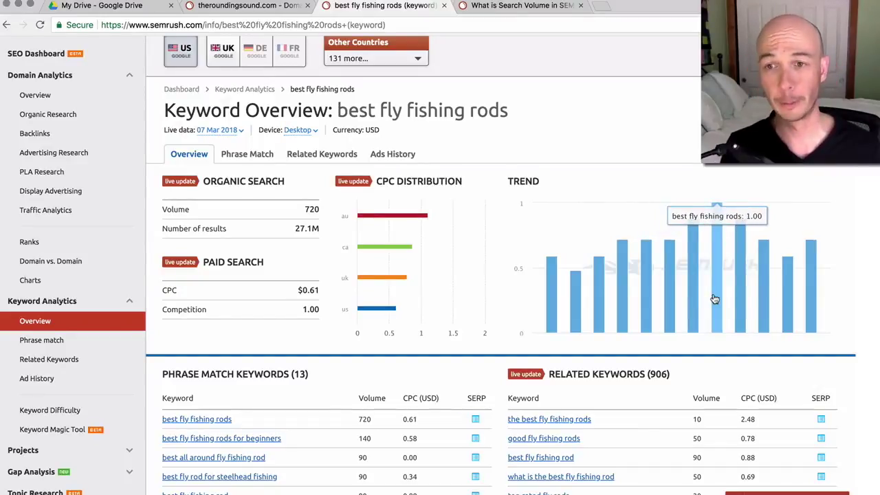
Step: Open the full Related Keywords report for "best fly fishing rods" and look through its keyword table
scroll(474, 326, "down", 5)
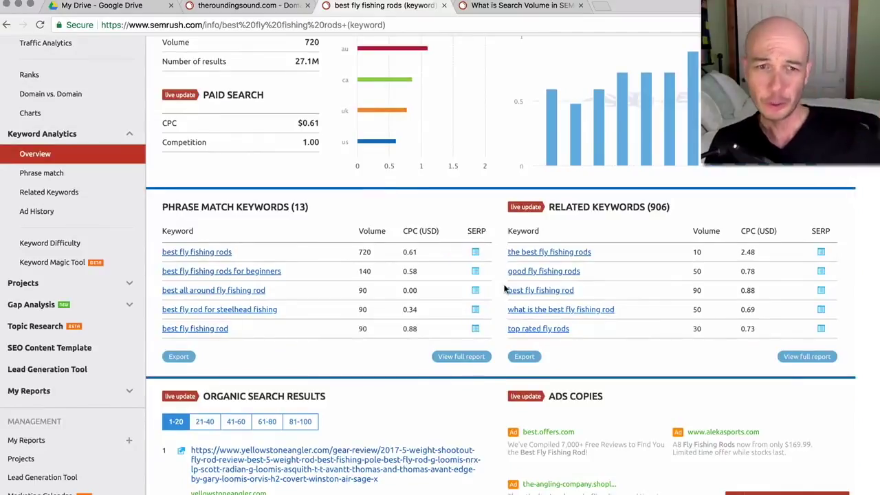
scroll(481, 285, "down", 1)
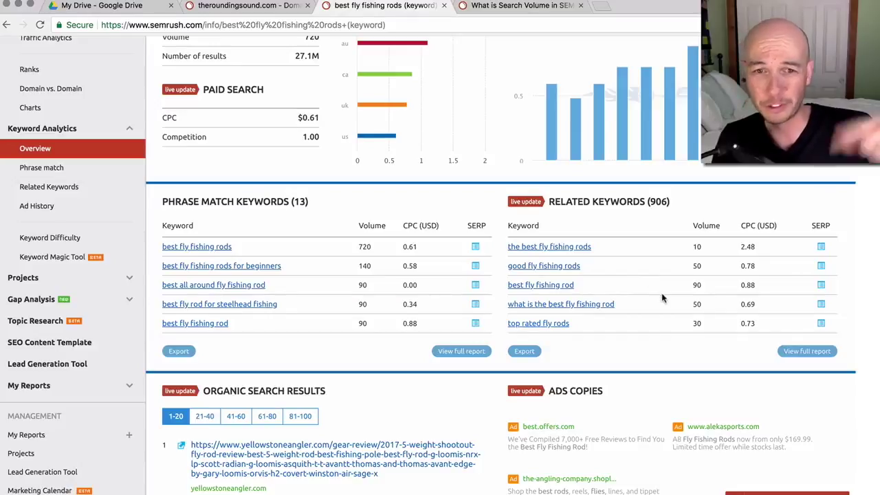
left_click(804, 354)
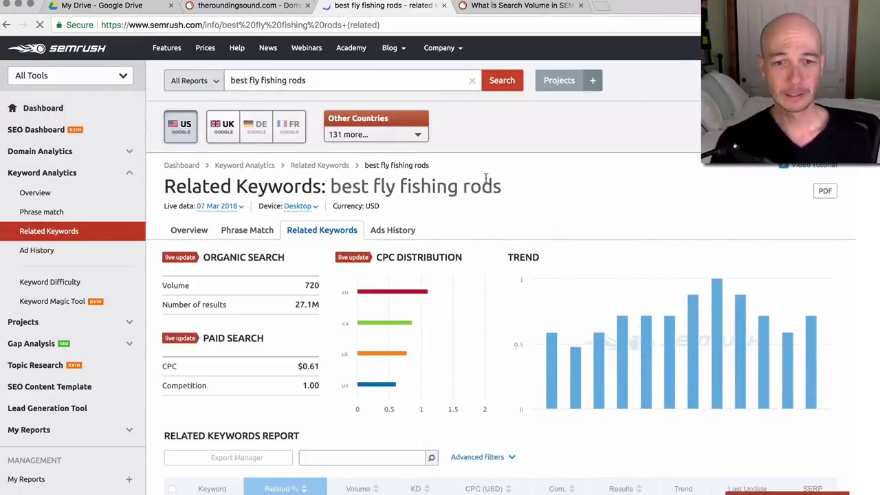
scroll(498, 176, "down", 1)
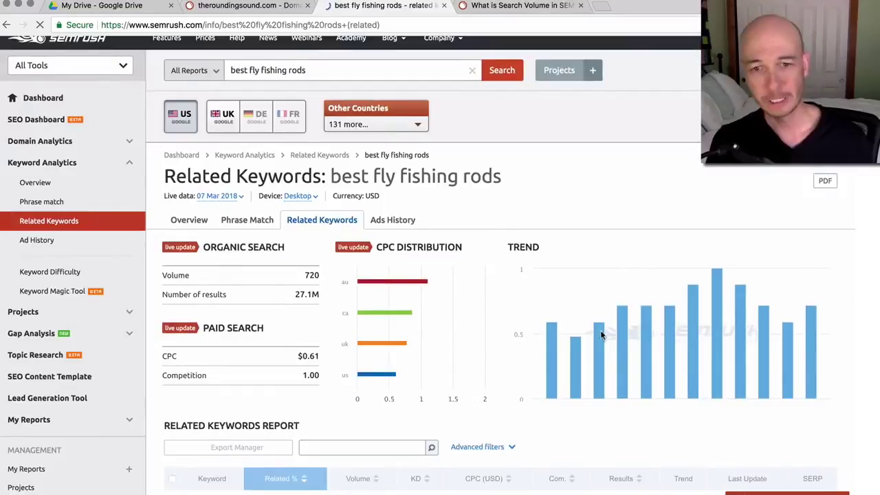
scroll(405, 312, "down", 2)
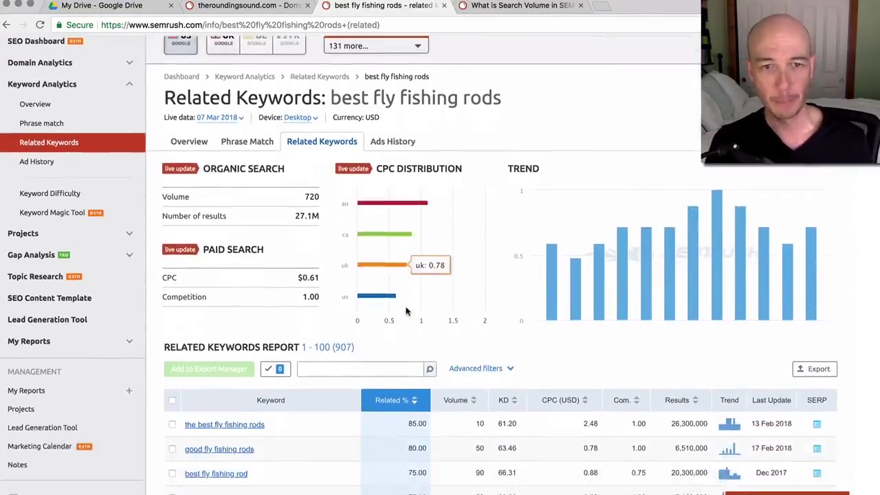
scroll(406, 311, "down", 3)
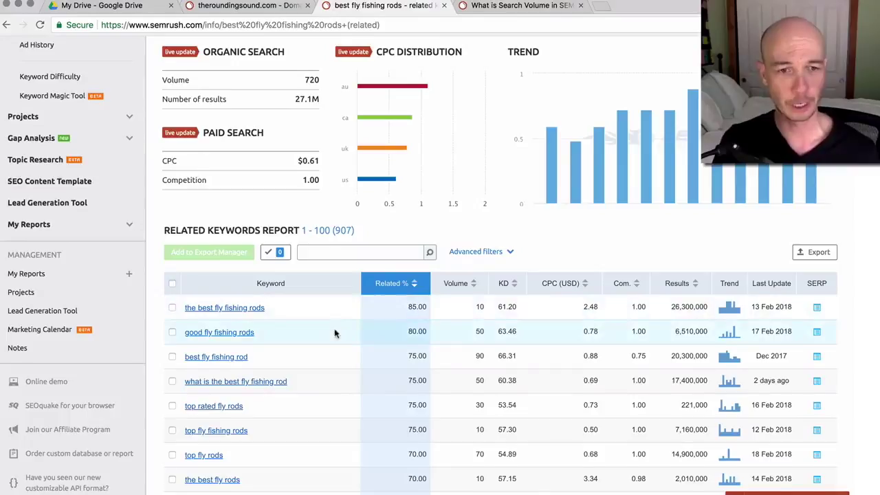
scroll(335, 334, "down", 2)
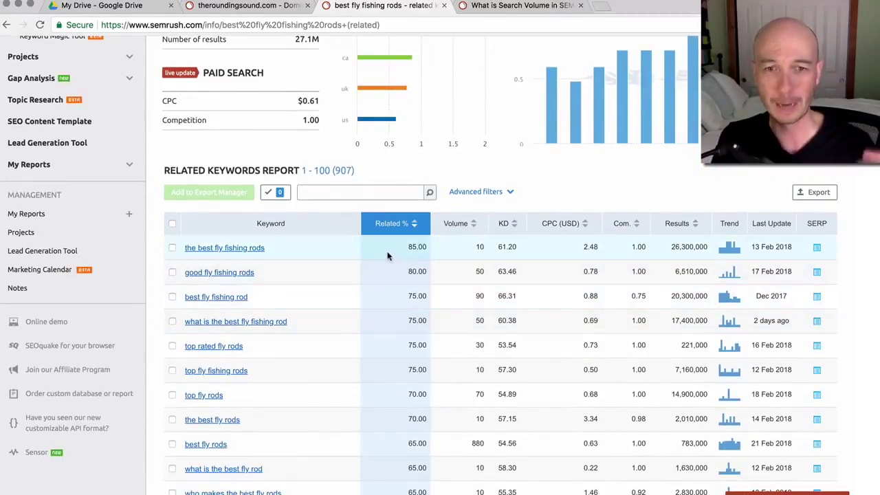
Step: Sort the related keywords table by search volume in descending order and look through the top keywords
left_click(459, 227)
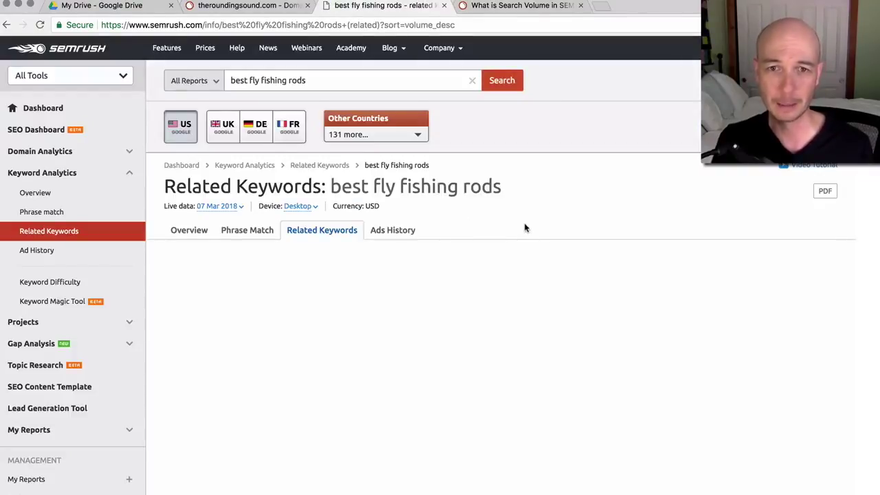
scroll(481, 220, "down", 5)
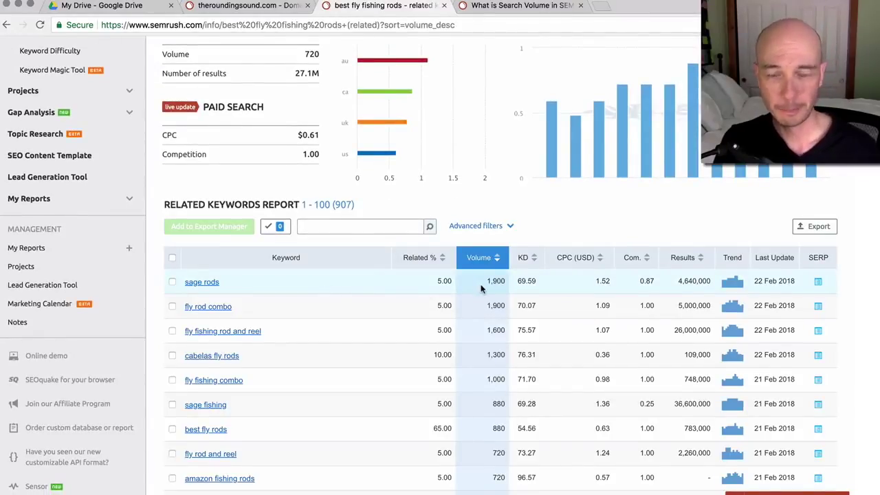
scroll(481, 289, "down", 3)
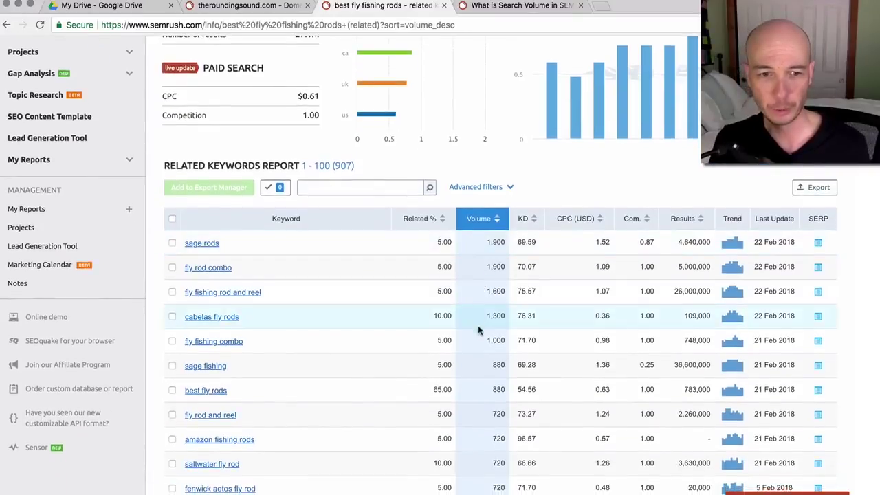
scroll(471, 443, "down", 1)
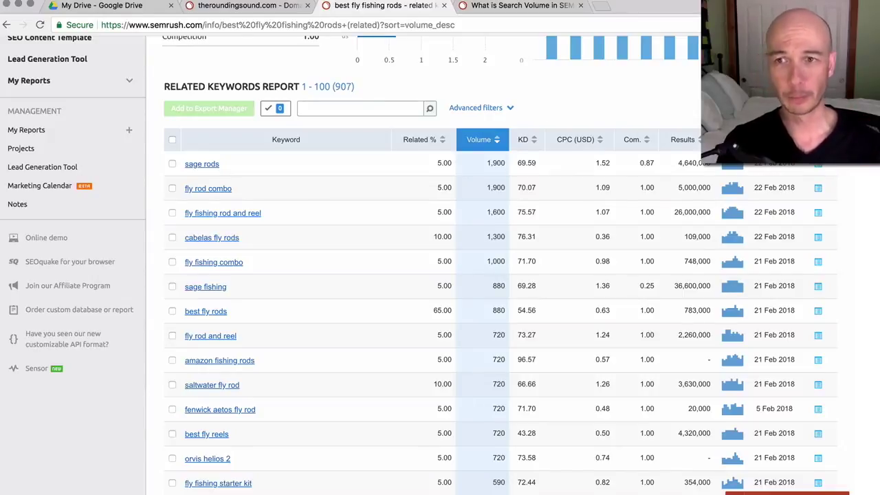
Step: View the export options for the related keywords report, then dismiss them without exporting
left_click(814, 108)
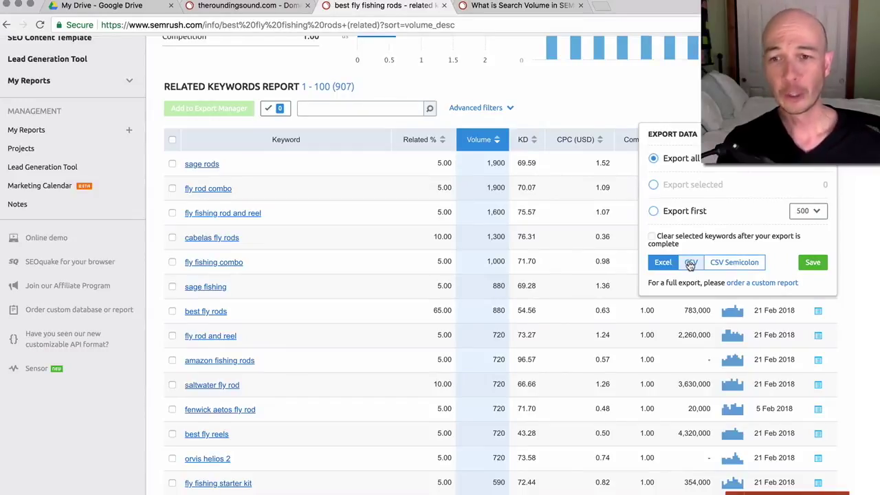
left_click(605, 104)
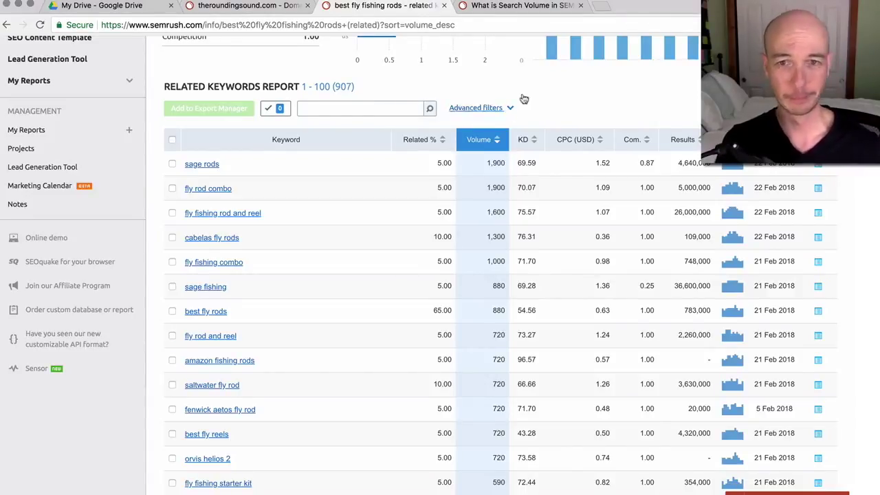
Step: Filter the related keywords report to keywords containing "best"
left_click(351, 109)
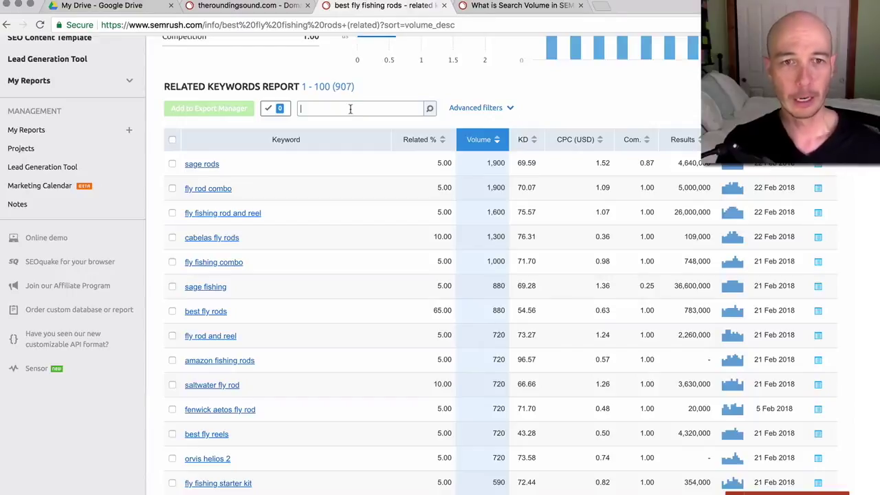
type("best")
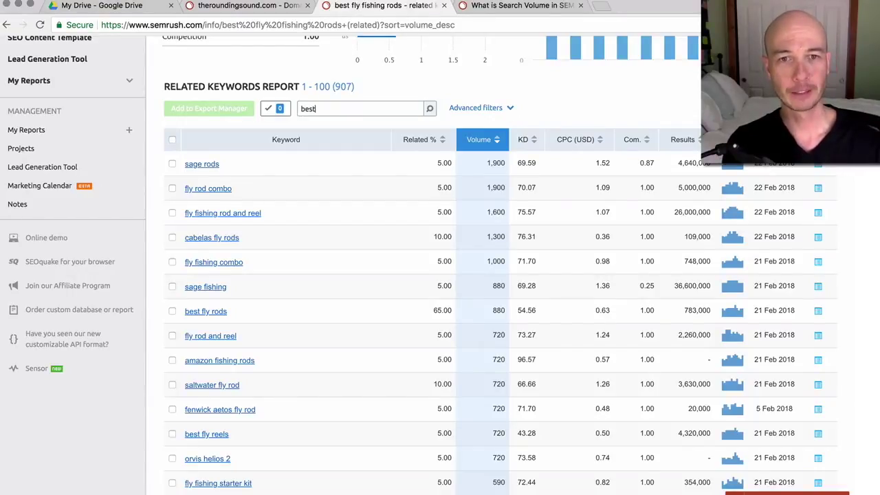
left_click(429, 110)
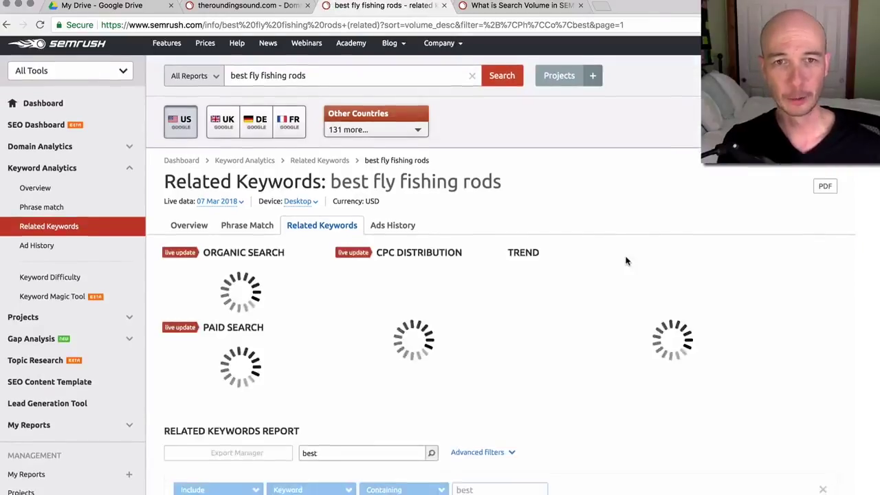
Step: Look through the filtered keyword table, examining the volume, KD, CPC, results and trend columns
scroll(624, 259, "down", 2)
scroll(624, 259, "down", 5)
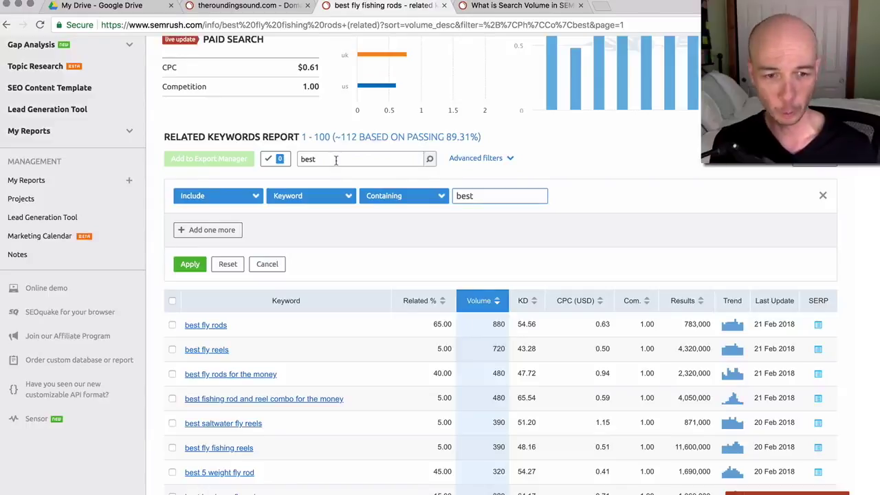
scroll(386, 242, "down", 3)
scroll(386, 243, "down", 1)
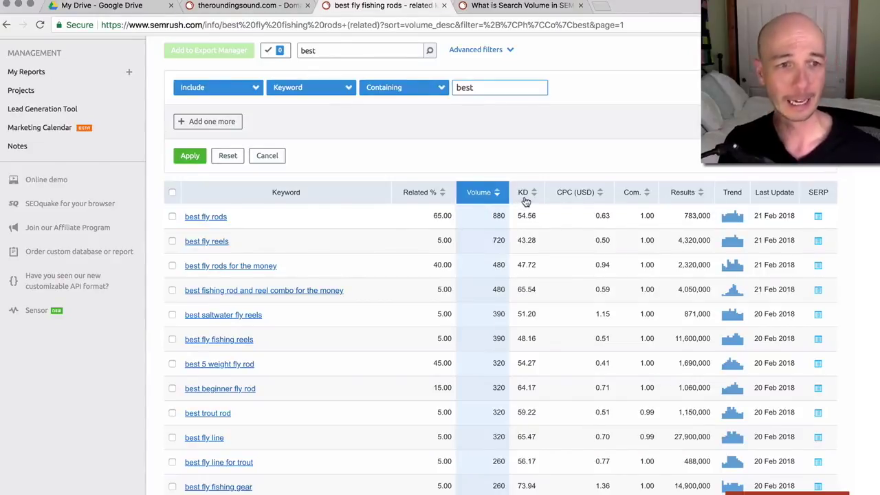
mouse_move(526, 200)
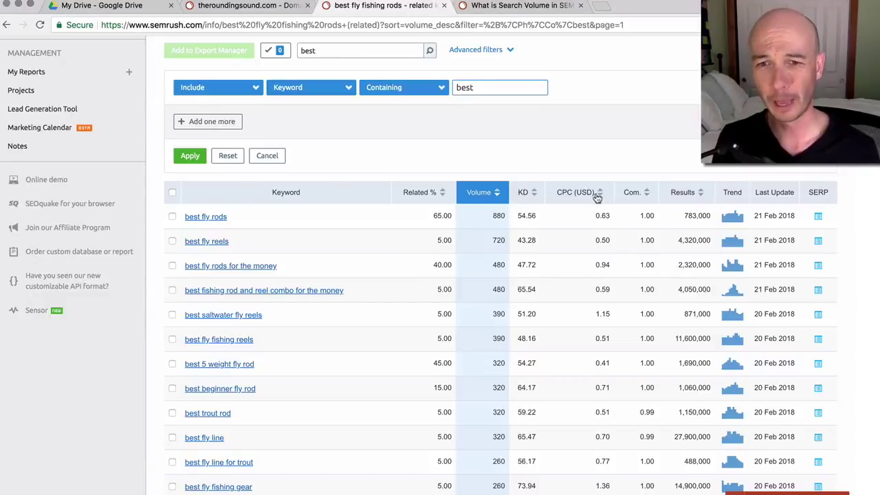
mouse_move(597, 197)
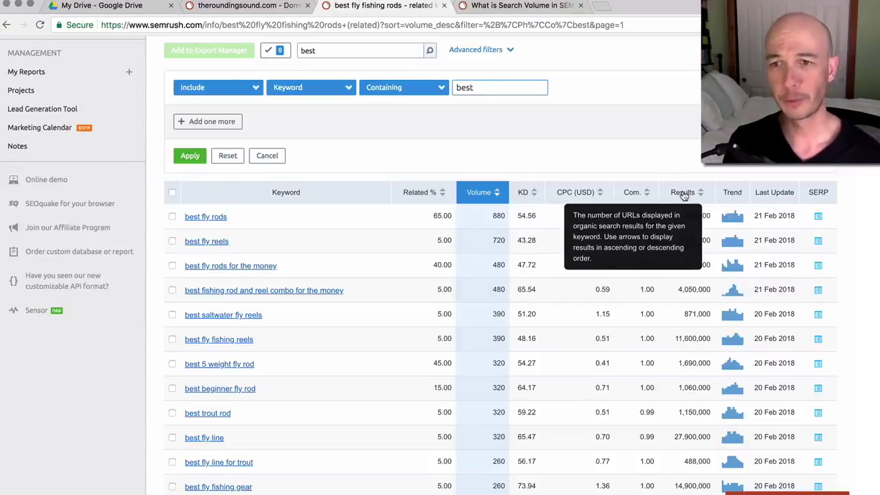
mouse_move(725, 192)
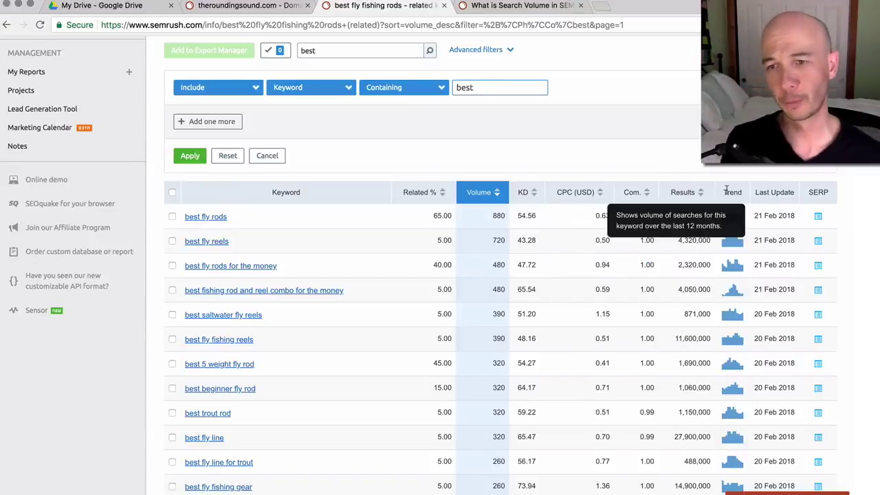
Step: Open the cached search results page for "best fly reels", look through its listings and close it
left_click(819, 241)
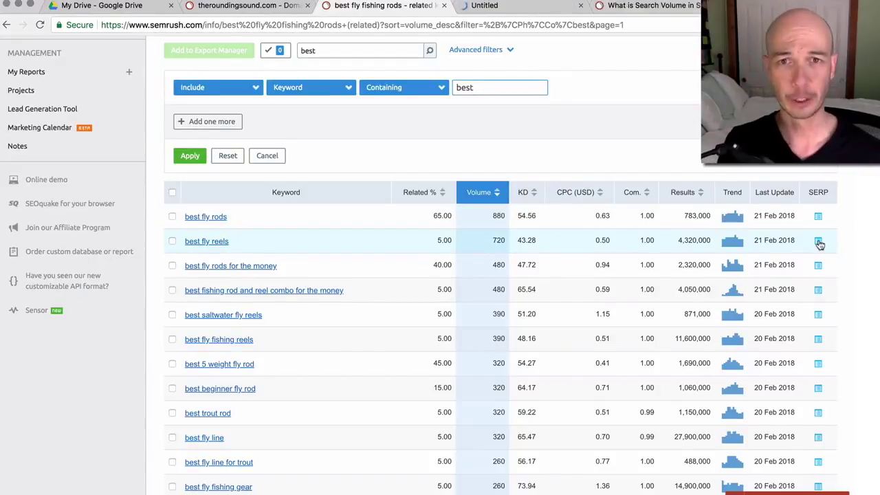
left_click(504, 9)
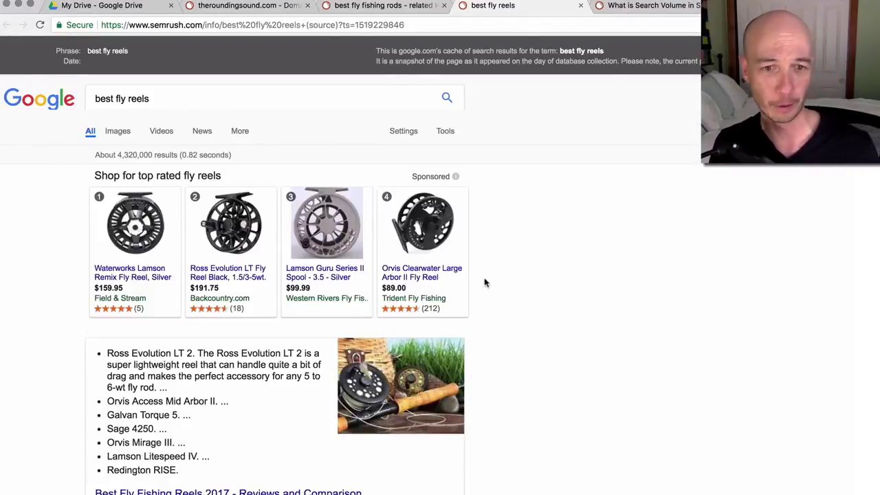
scroll(271, 344, "down", 5)
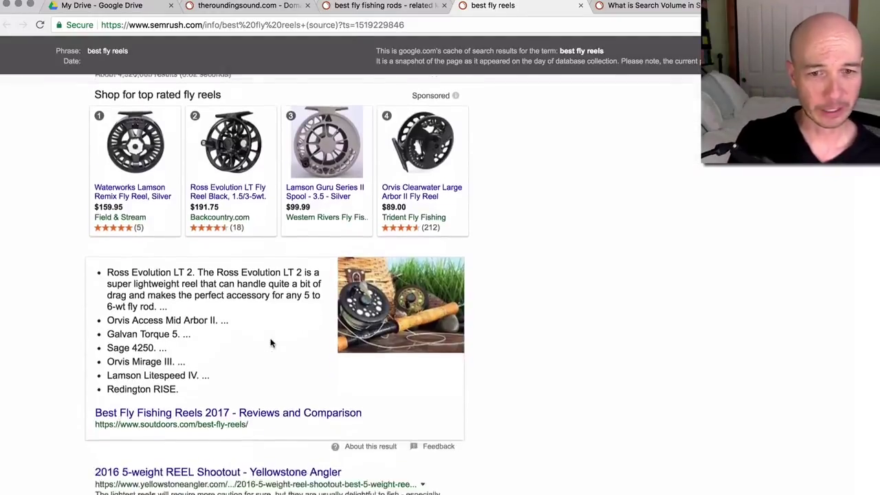
scroll(271, 344, "down", 5)
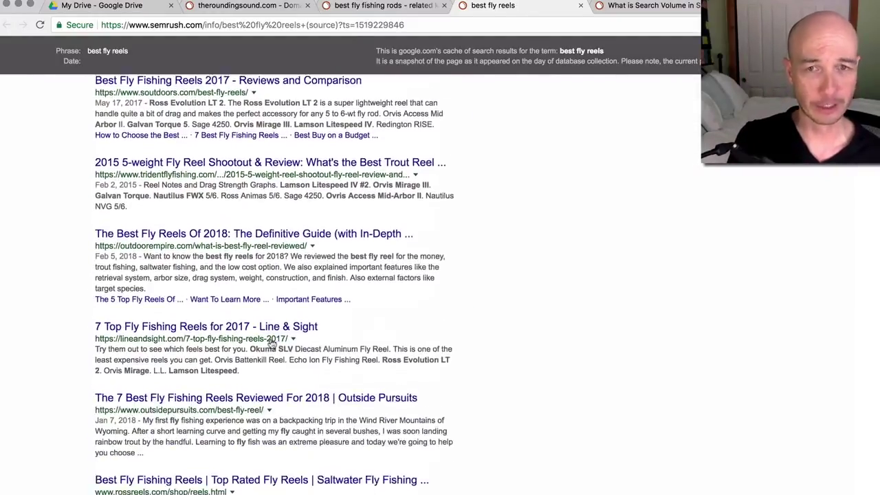
left_click(580, 6)
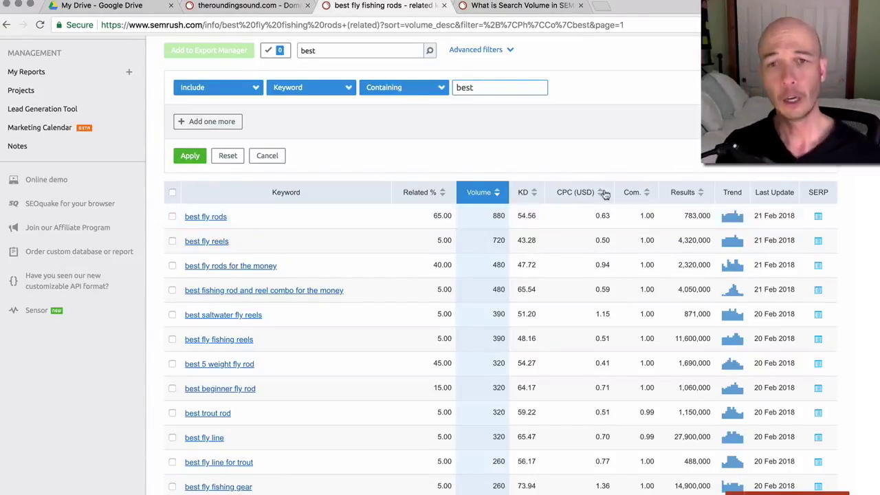
Step: Return to the Keyword Overview for "best fly fishing rods" and look through its organic search results
scroll(450, 172, "up", 2)
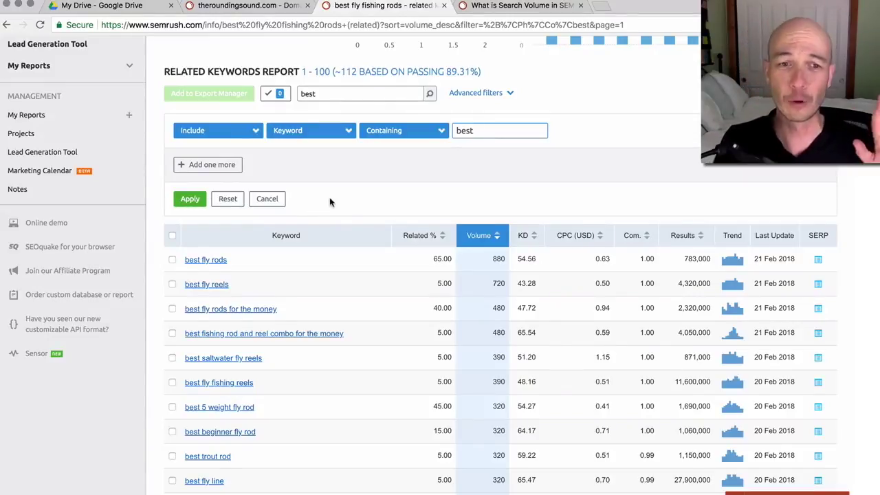
scroll(388, 272, "up", 5)
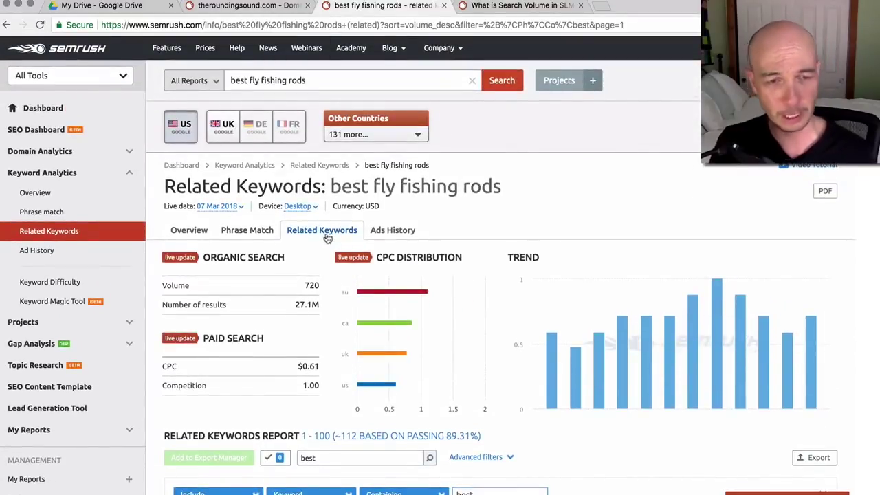
left_click(183, 232)
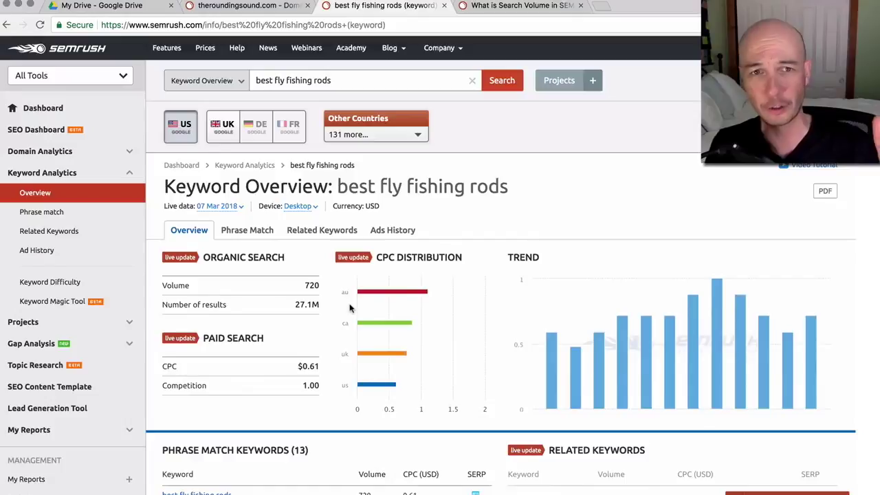
scroll(340, 306, "down", 5)
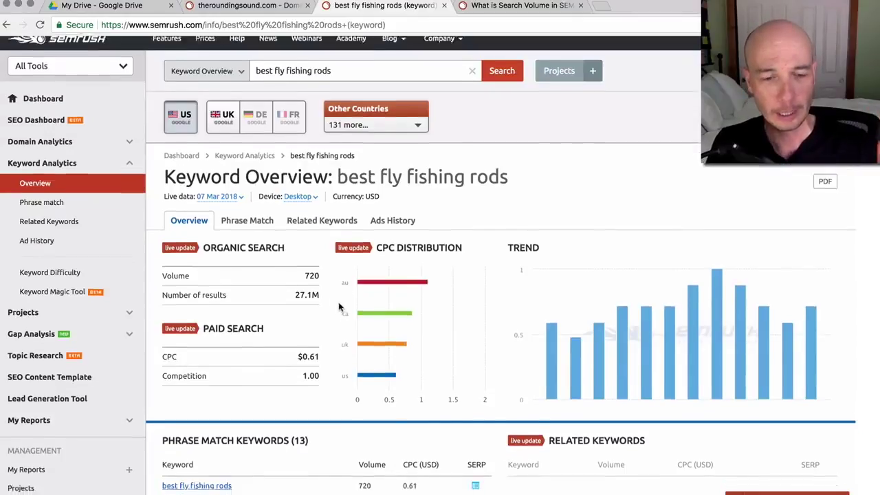
scroll(339, 306, "down", 4)
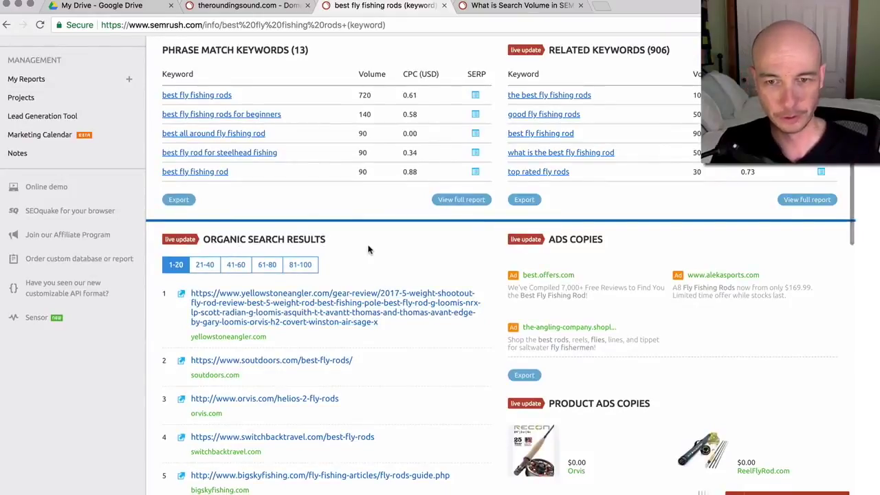
scroll(378, 249, "down", 2)
scroll(377, 249, "down", 3)
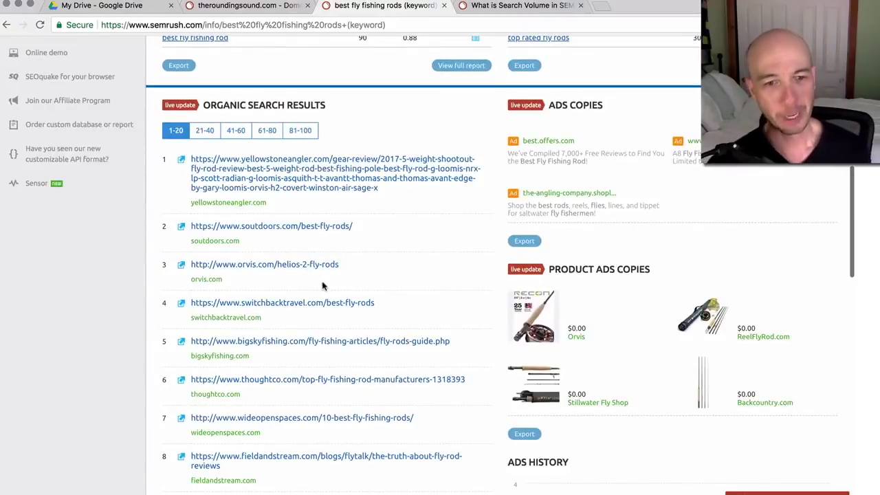
Step: Open the URL overview report for the bigskyfishing.com fly-rods-guide.php page listed in the organic search results
left_click(282, 344)
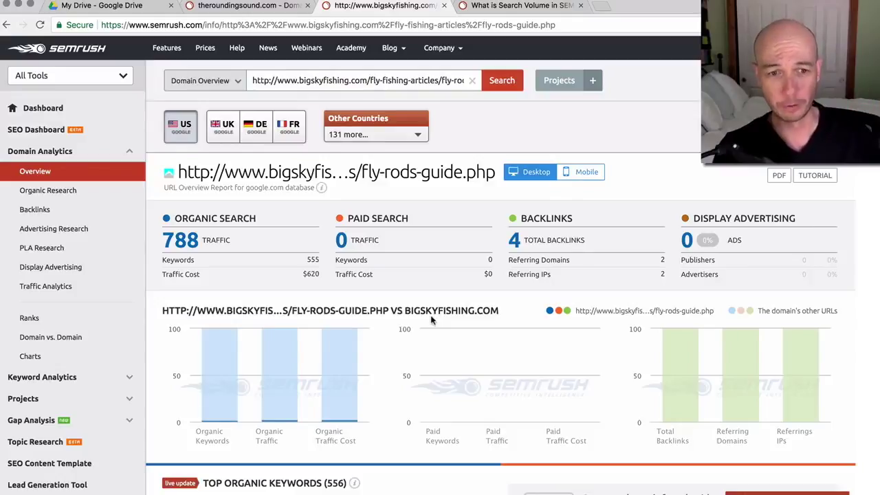
scroll(428, 318, "down", 1)
scroll(428, 318, "up", 1)
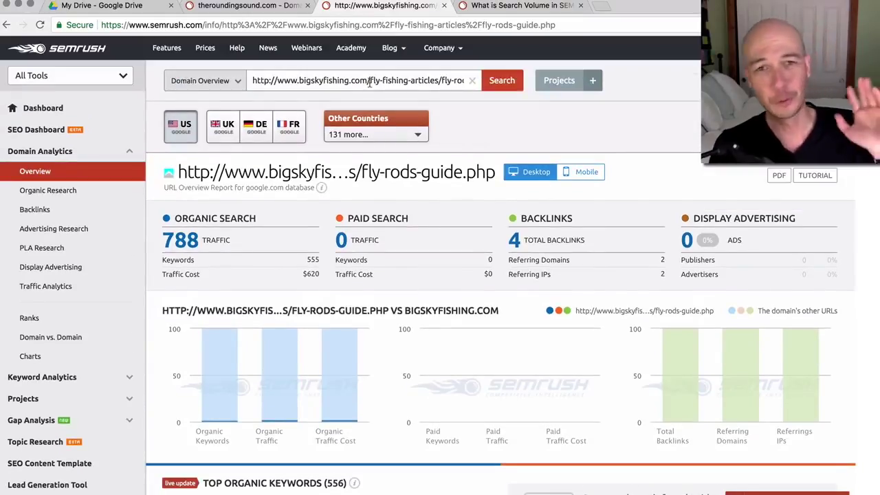
left_click(370, 81)
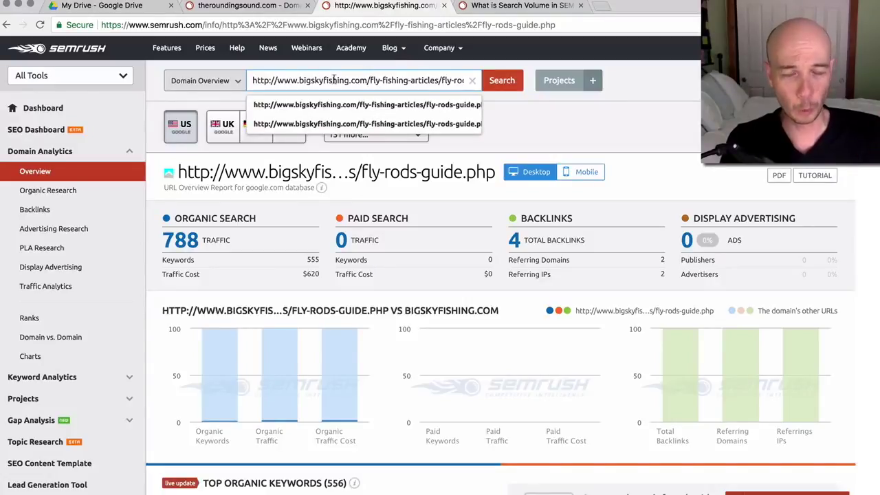
left_click_drag(372, 81, 593, 81)
left_click(396, 81)
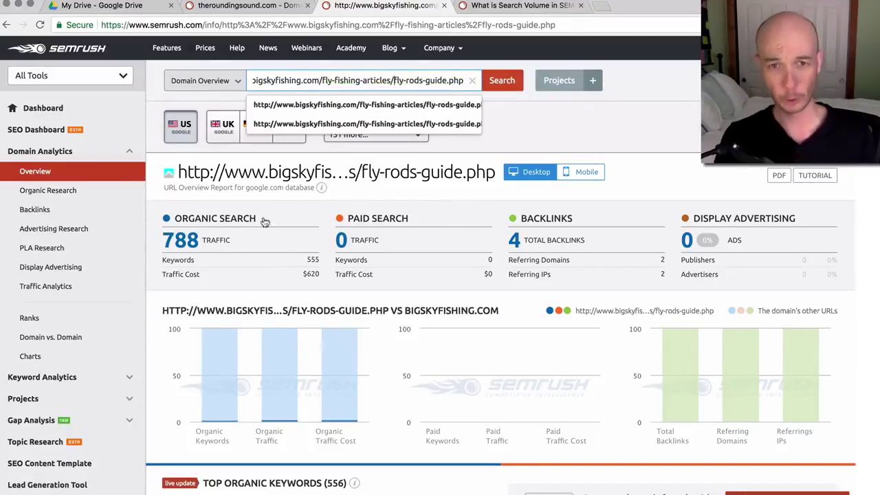
left_click(281, 237)
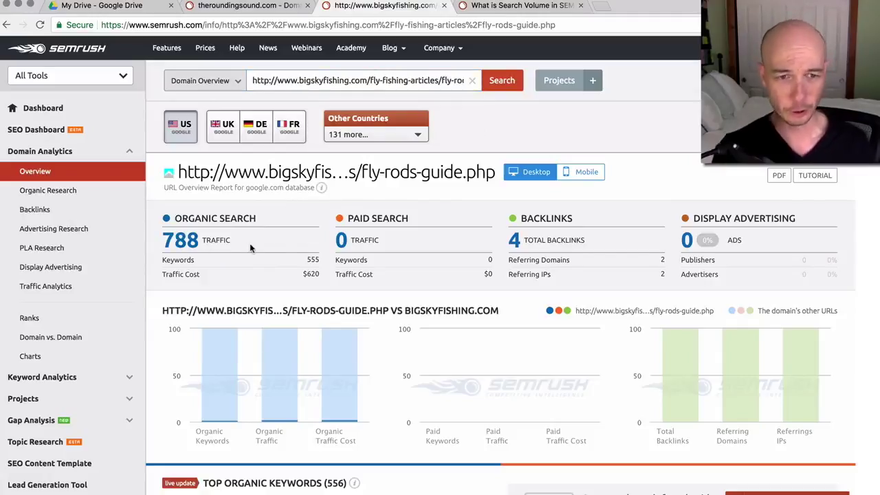
Step: Examine the page's organic traffic, top organic keywords, backlinks and top anchors in the URL overview report
scroll(250, 248, "down", 5)
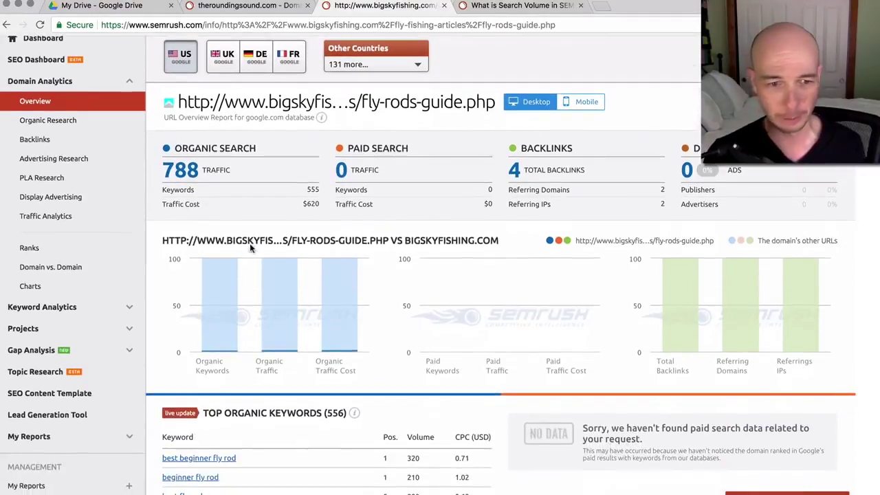
scroll(250, 244, "down", 3)
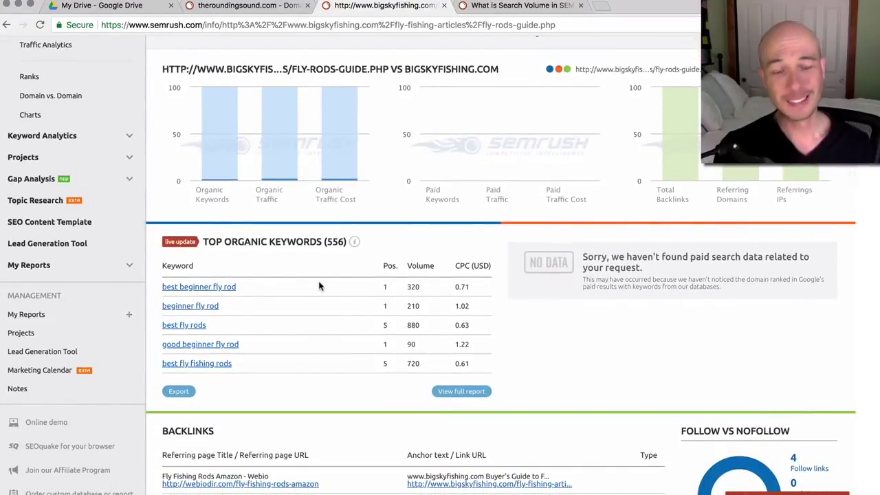
scroll(318, 286, "up", 5)
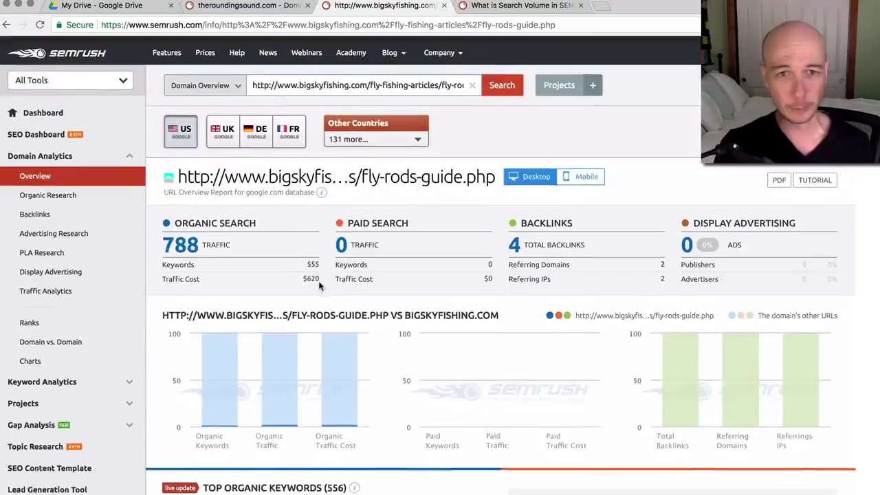
scroll(338, 257, "down", 5)
scroll(338, 257, "down", 1)
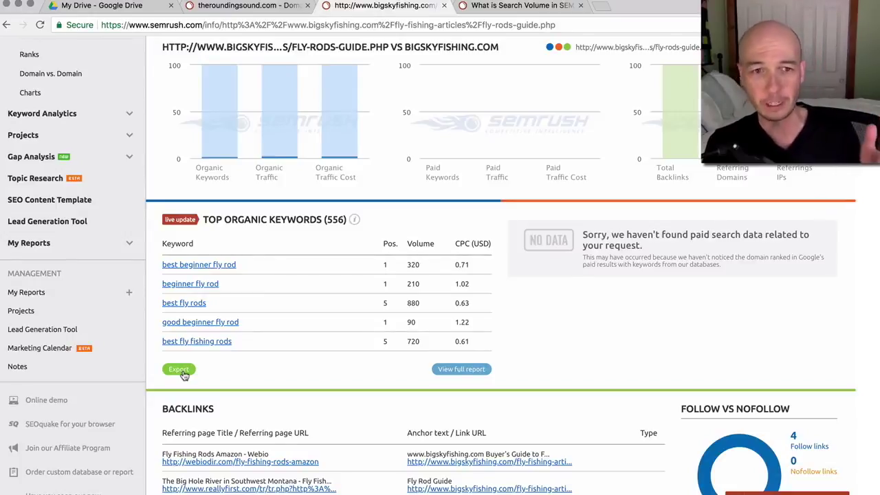
scroll(343, 349, "down", 1)
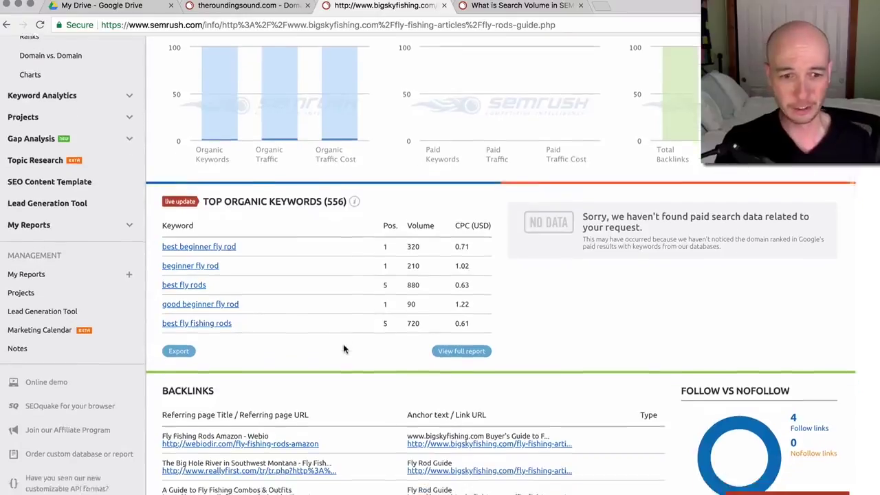
scroll(344, 349, "down", 3)
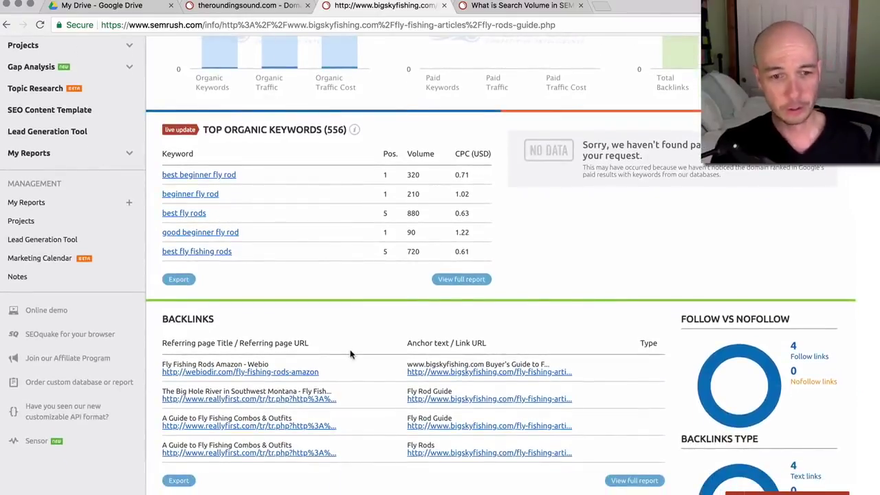
scroll(369, 358, "down", 6)
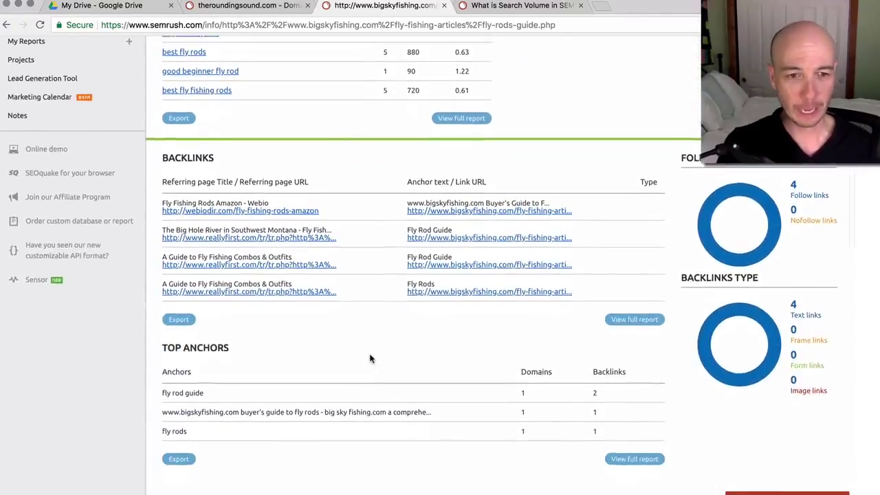
scroll(370, 358, "up", 9)
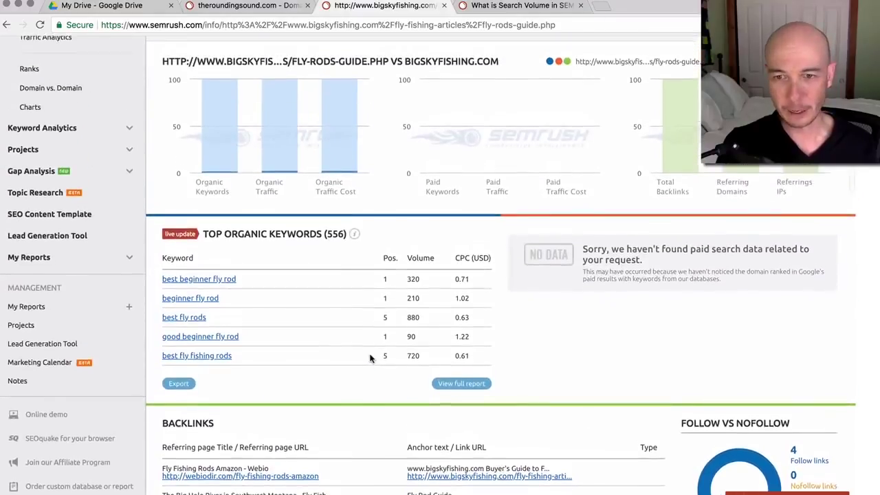
scroll(369, 358, "down", 8)
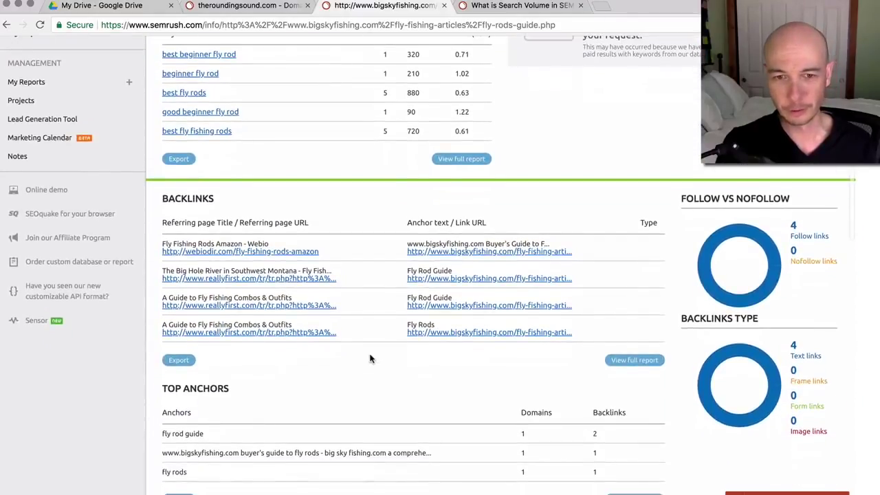
Step: Shorten the searched URL to bigskyfishing.com, run its Domain Overview and look through the top organic keywords
key("super+r")
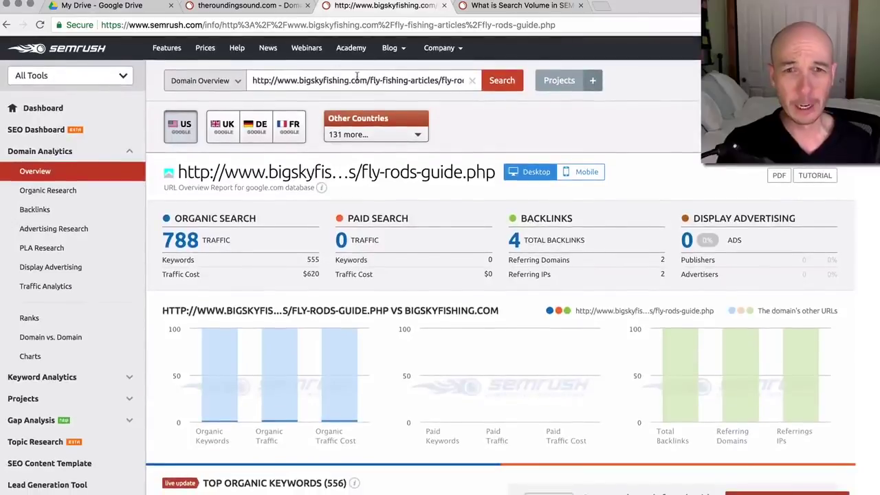
key("BackSpace")
key("BackSpace")
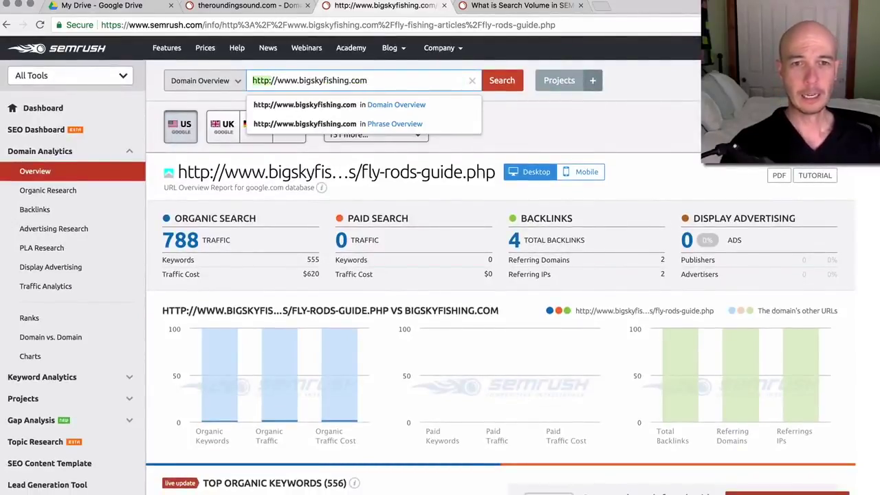
key("shift+Right")
key("shift+Right")
key("shift+Right")
key("shift+Right")
key("shift+Right")
key("shift+Right")
key("BackSpace")
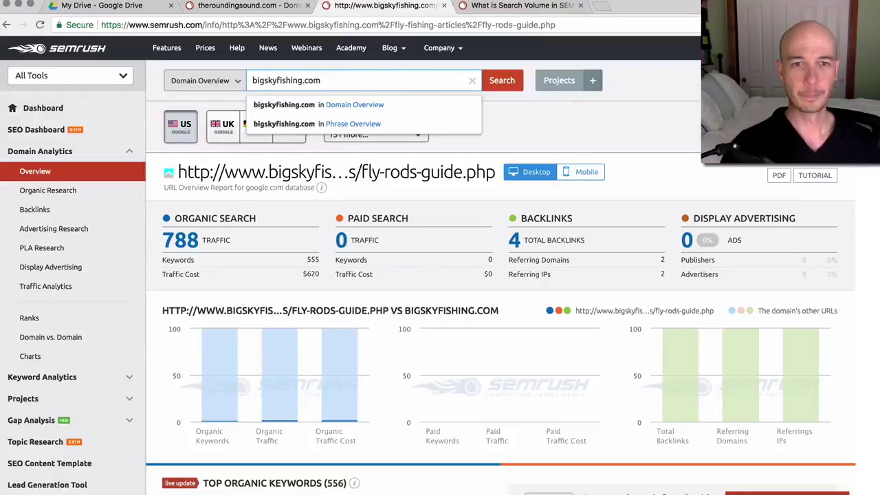
key("Return")
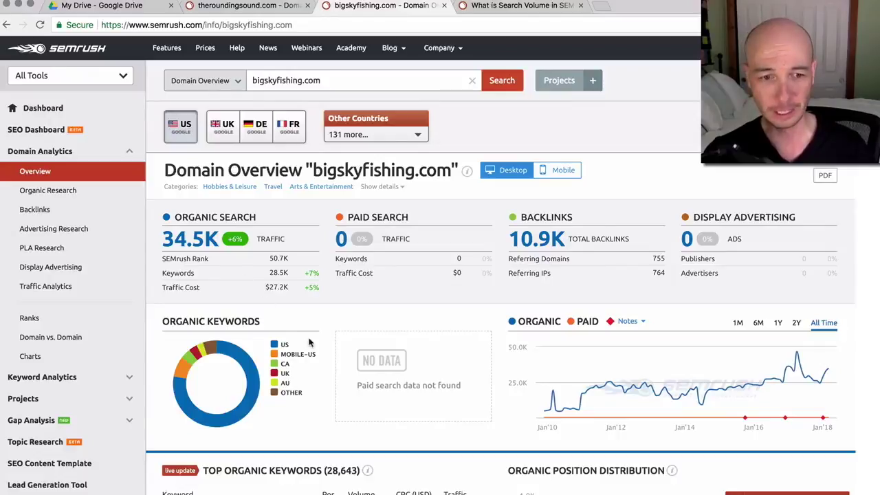
scroll(314, 347, "down", 2)
scroll(314, 346, "down", 5)
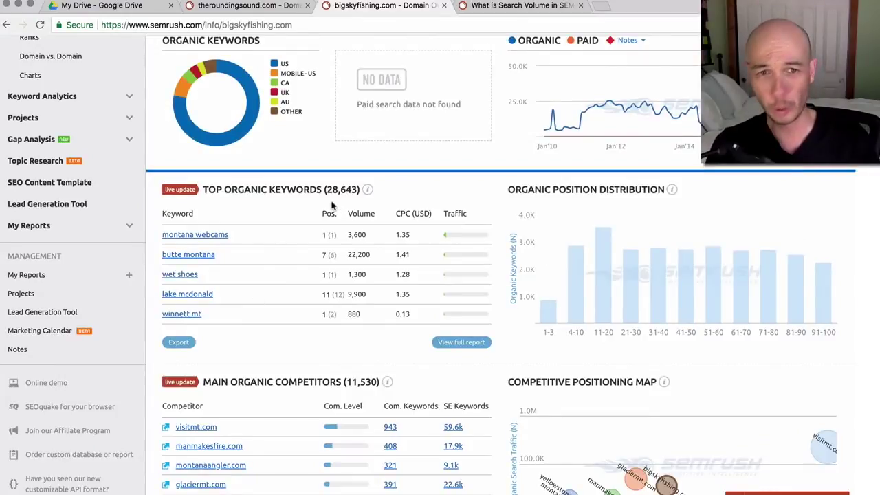
Step: Open the Domain Overview of visitmt.com from the main organic competitors in a new tab and look through its top organic keywords
scroll(303, 234, "down", 5)
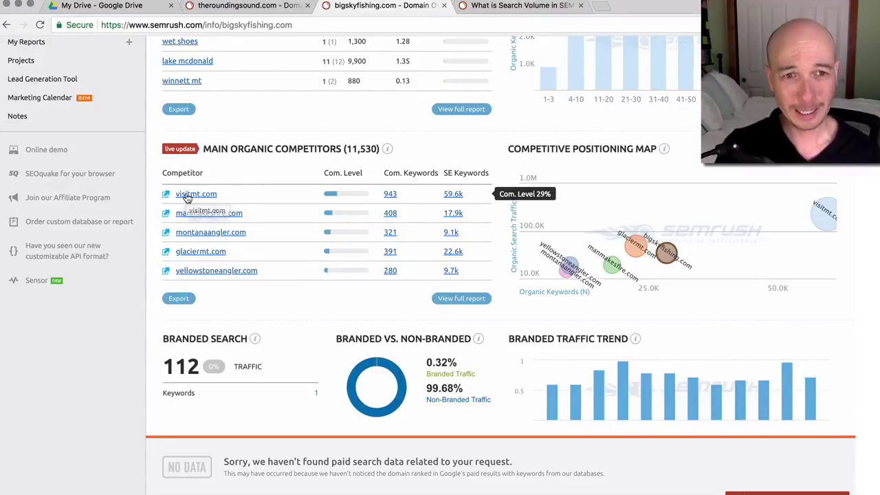
left_click(186, 195, "super")
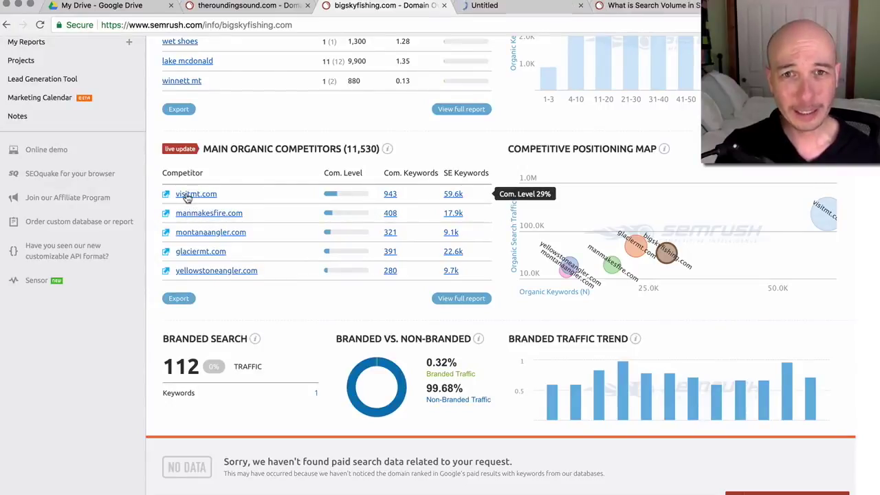
left_click(502, 7)
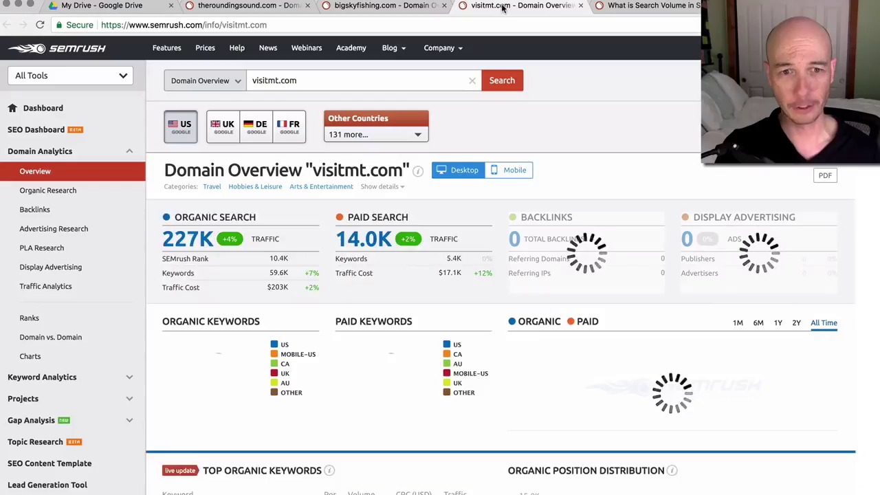
scroll(291, 255, "down", 5)
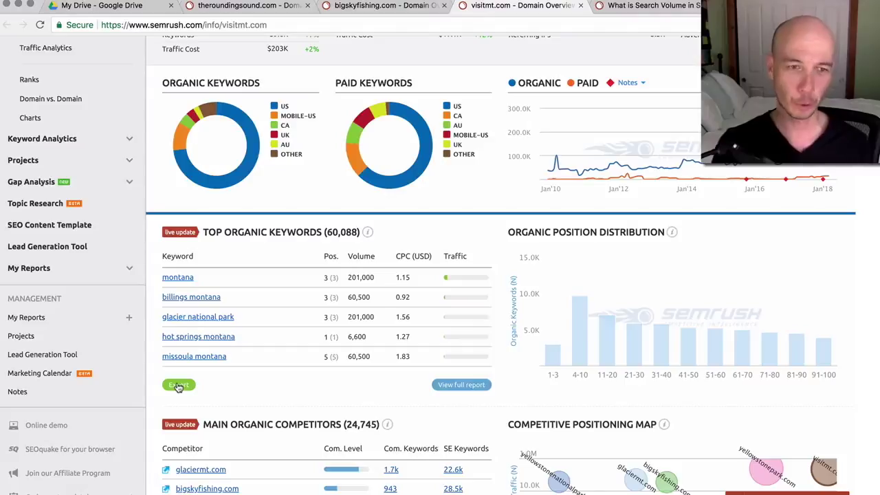
Step: Show the available Keyword Analytics tools and return to the bigskyfishing.com Domain Overview to review its top organic keywords
mouse_move(248, 120)
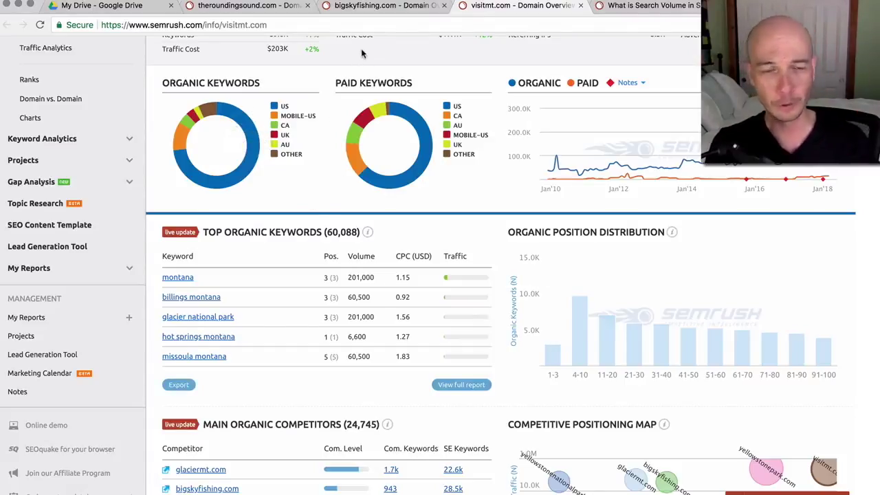
left_click(81, 140)
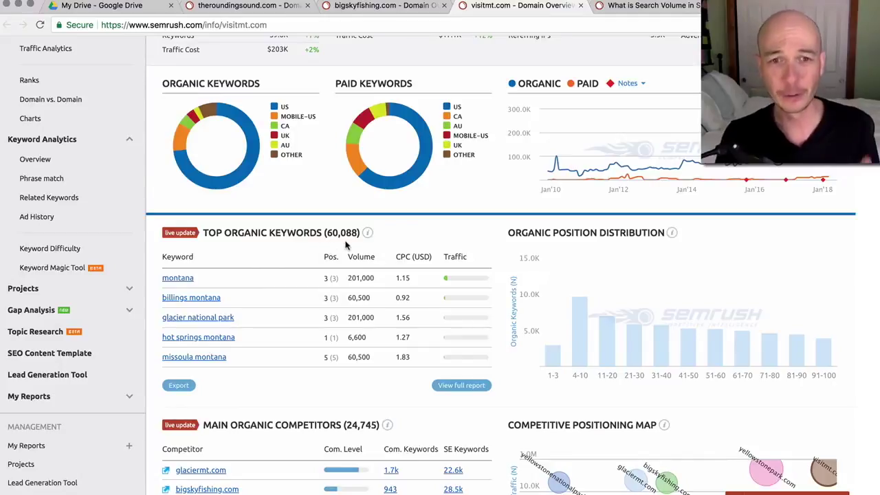
left_click(344, 7)
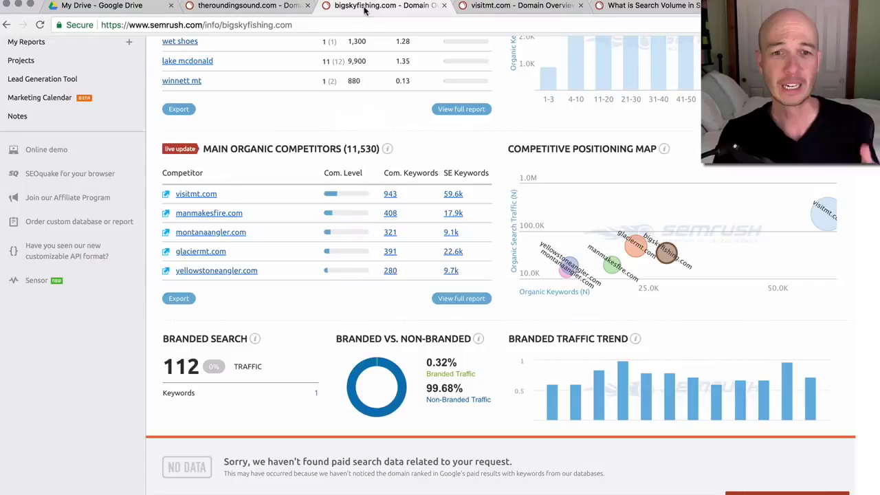
scroll(350, 275, "up", 3)
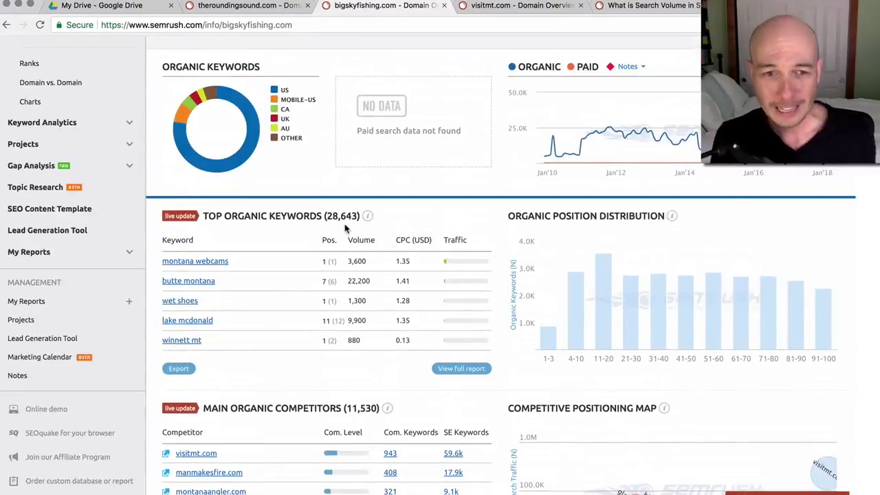